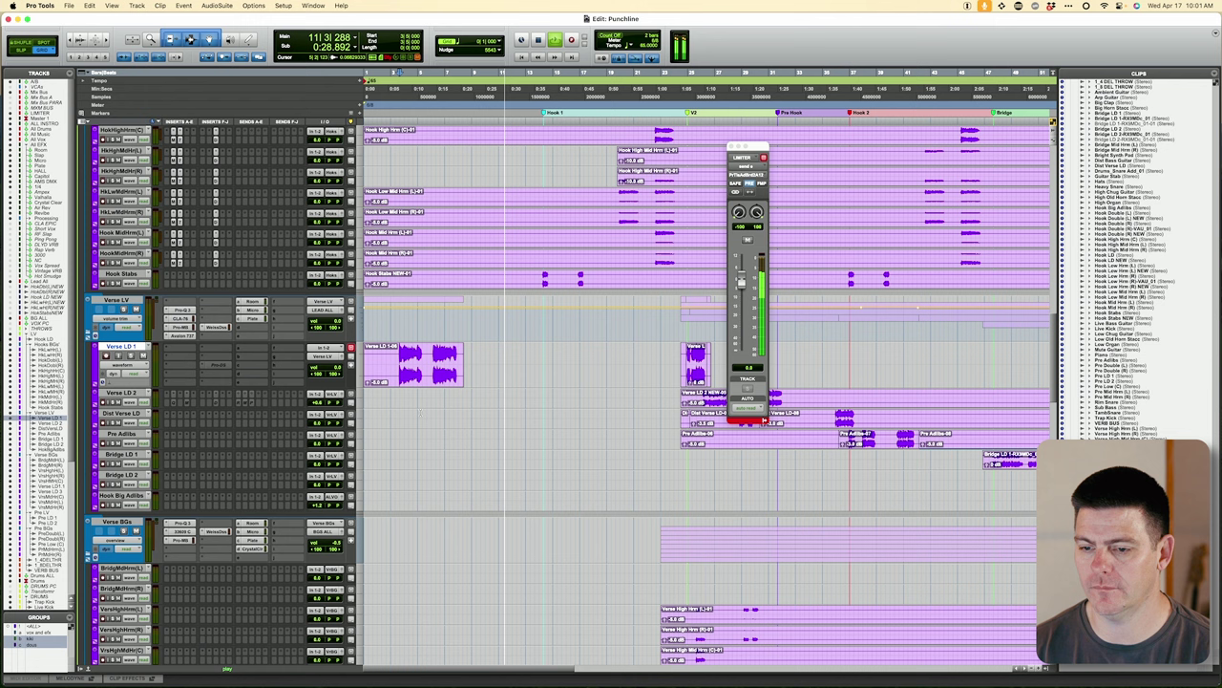
Scroll through the Hook and Verse vocal tracks while the Punchline session plays.
{"action": "scroll", "coordinate": [707, 381], "scroll_direction": "up", "scroll_amount": 10}
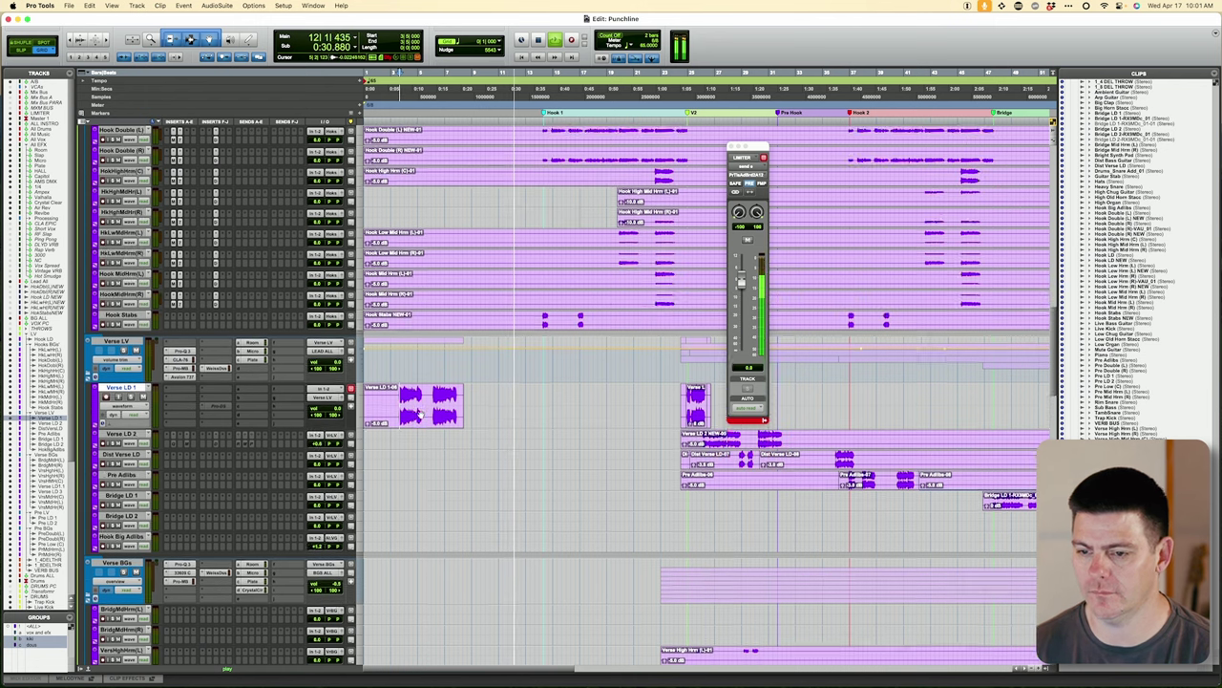
{"action": "scroll", "coordinate": [707, 382], "scroll_direction": "down", "scroll_amount": 6}
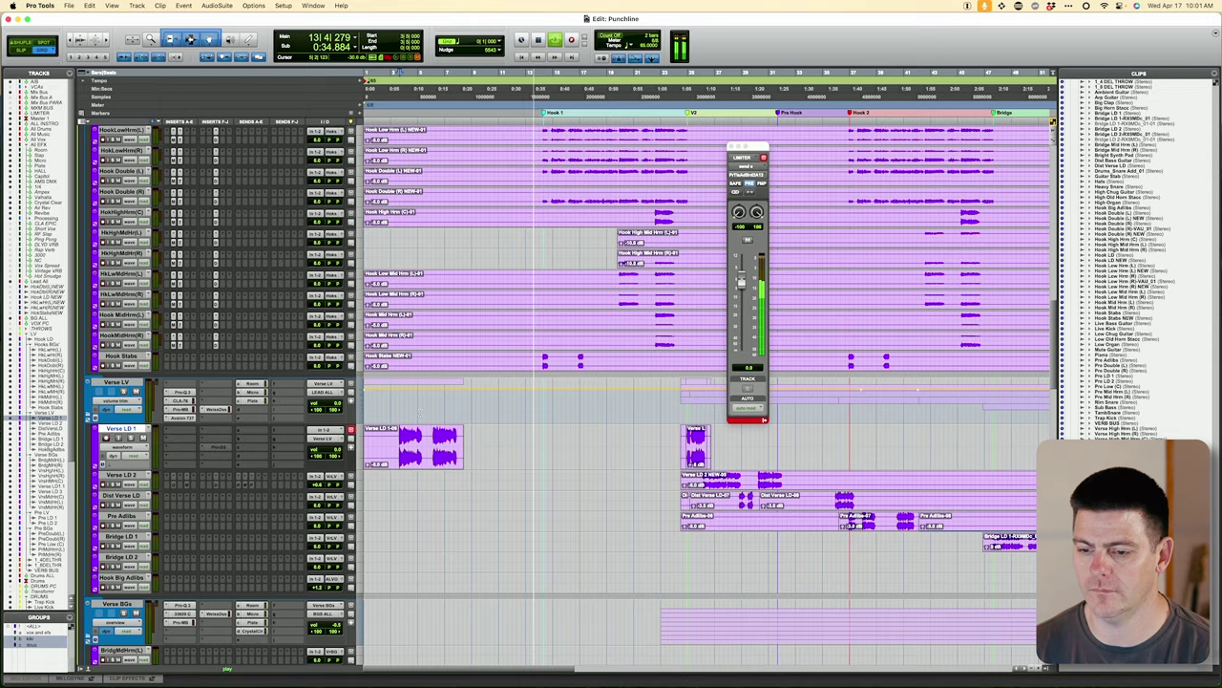
{"action": "scroll", "coordinate": [419, 411], "scroll_direction": "down", "scroll_amount": 2}
{"action": "scroll", "coordinate": [419, 410], "scroll_direction": "up", "scroll_amount": 9}
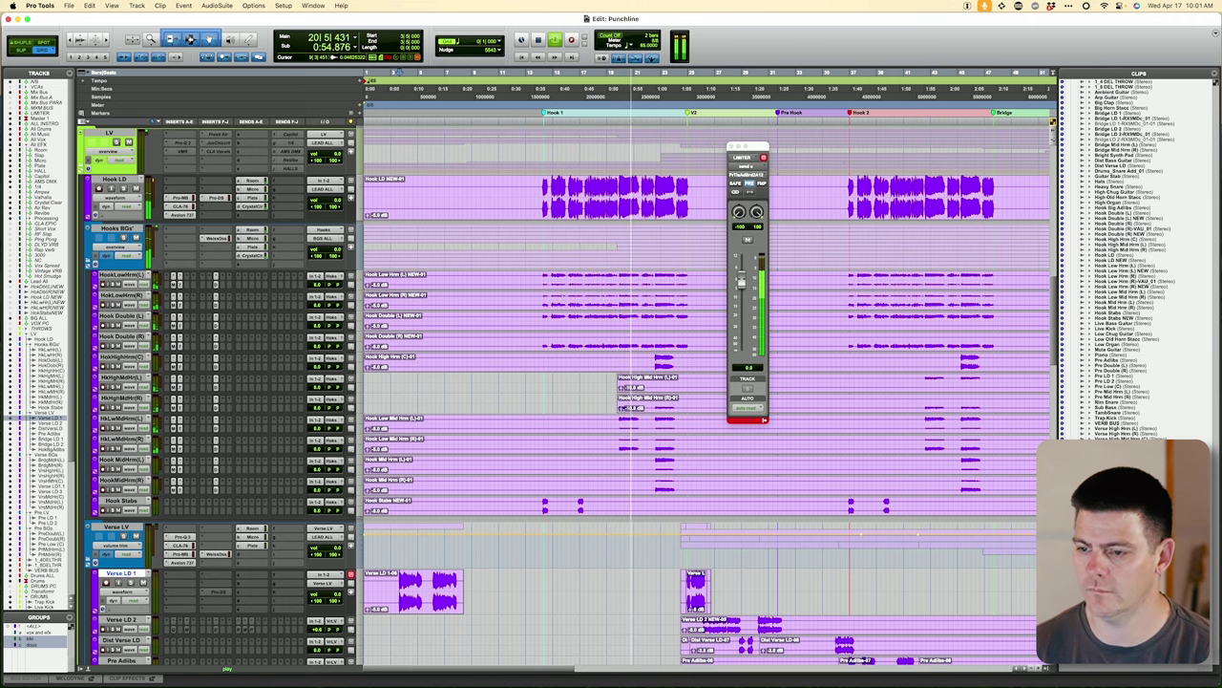
Close the floating LIMITER output window and scroll down to the vocal tracks.
{"action": "key", "text": "super+w"}
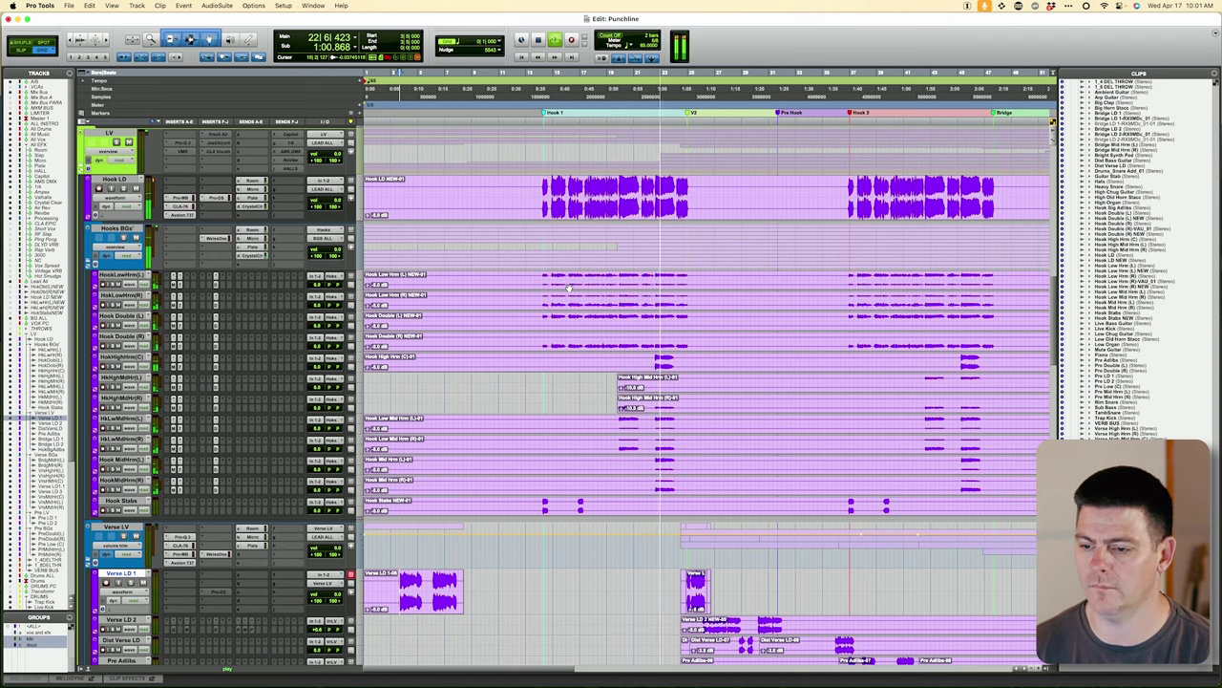
{"action": "scroll", "coordinate": [569, 288], "scroll_direction": "down", "scroll_amount": 1}
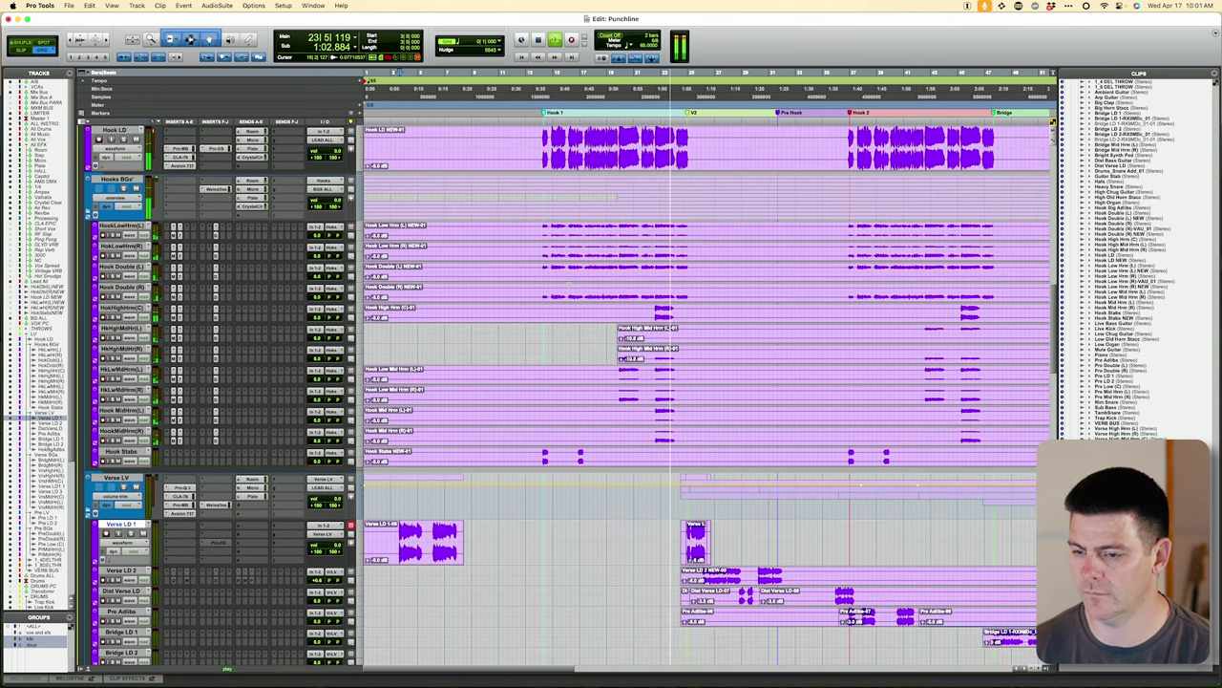
{"action": "scroll", "coordinate": [569, 285], "scroll_direction": "down", "scroll_amount": 1}
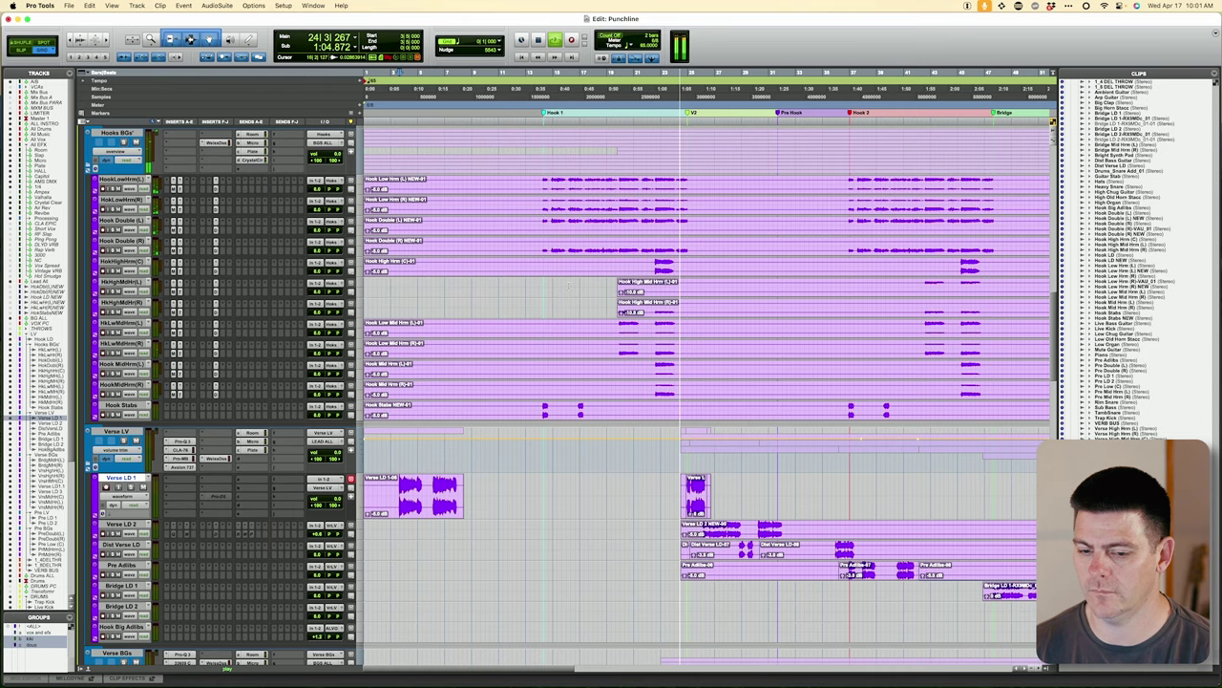
{"action": "scroll", "coordinate": [569, 286], "scroll_direction": "down", "scroll_amount": 1}
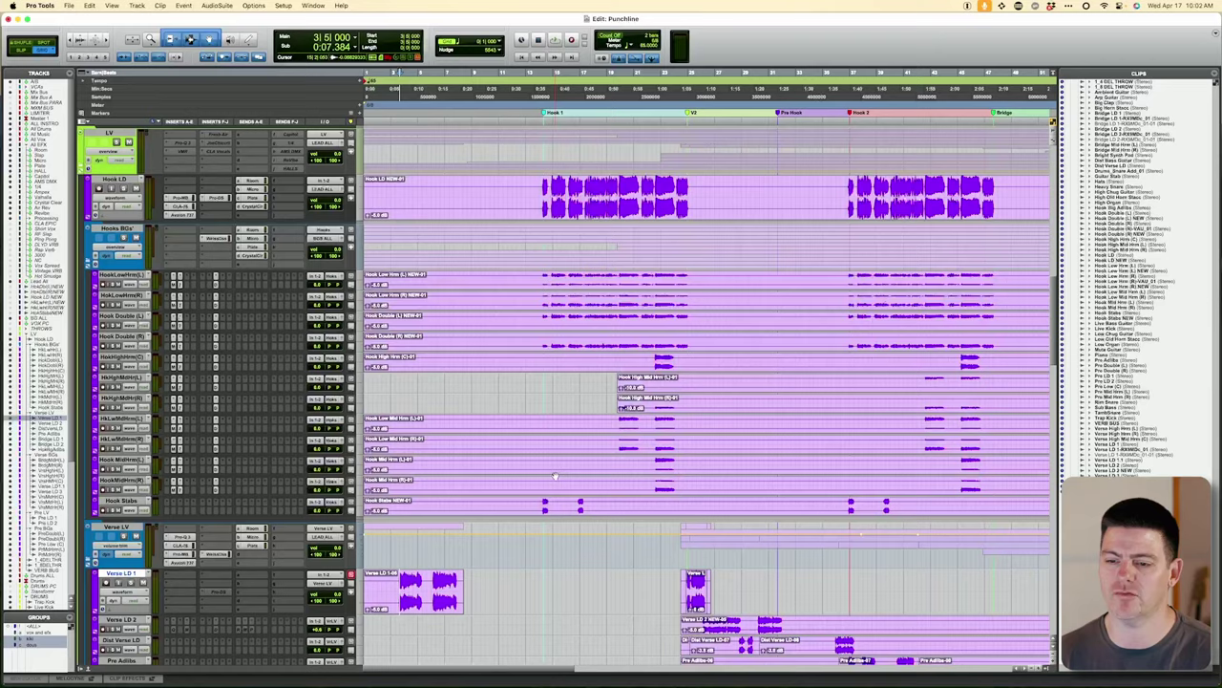
{"action": "scroll", "coordinate": [555, 476], "scroll_direction": "down", "scroll_amount": 10}
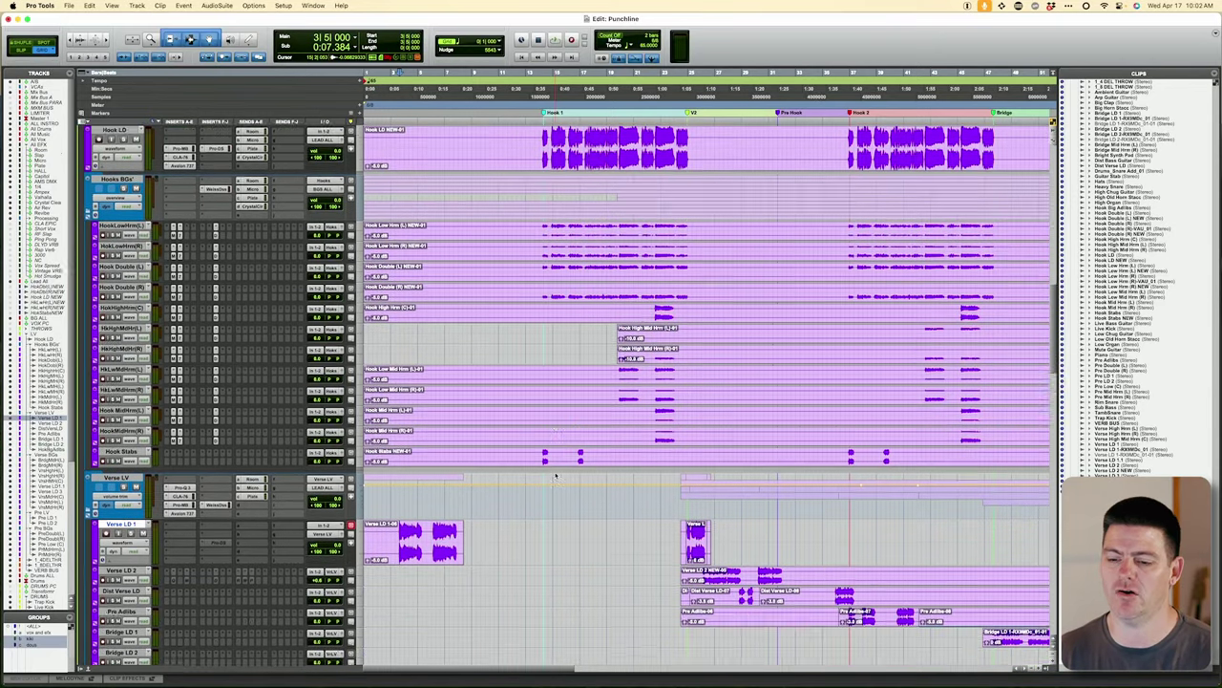
{"action": "scroll", "coordinate": [554, 475], "scroll_direction": "down", "scroll_amount": 14}
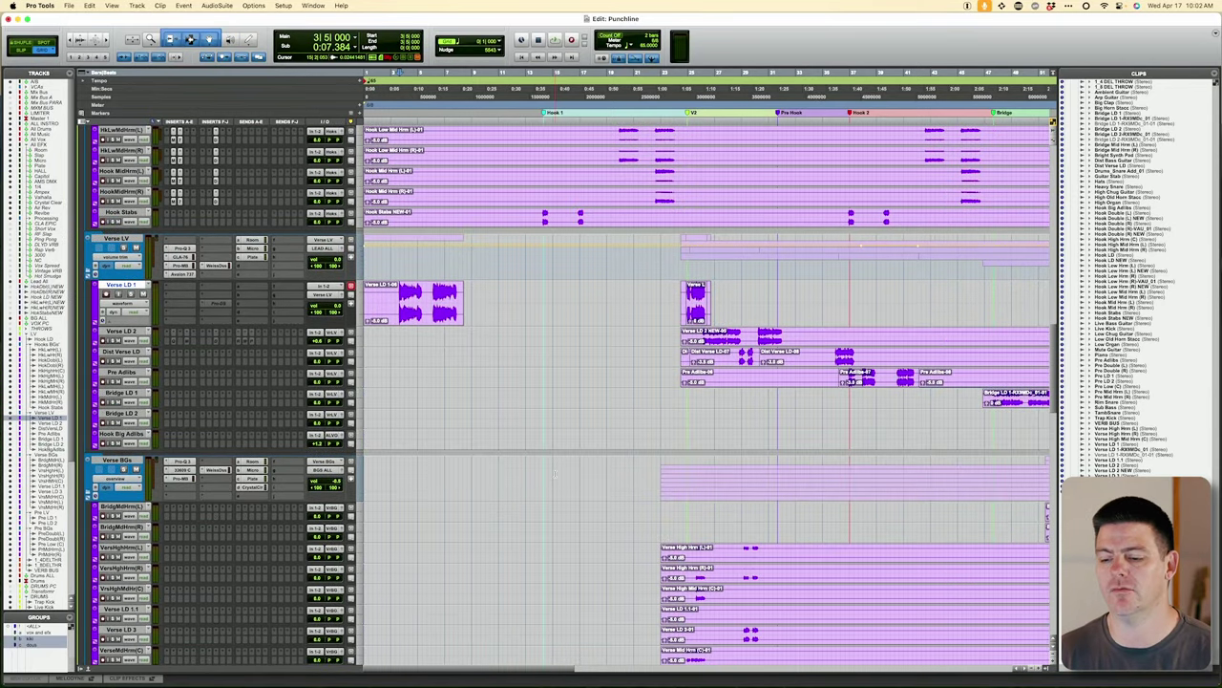
{"action": "scroll", "coordinate": [554, 474], "scroll_direction": "down", "scroll_amount": 7}
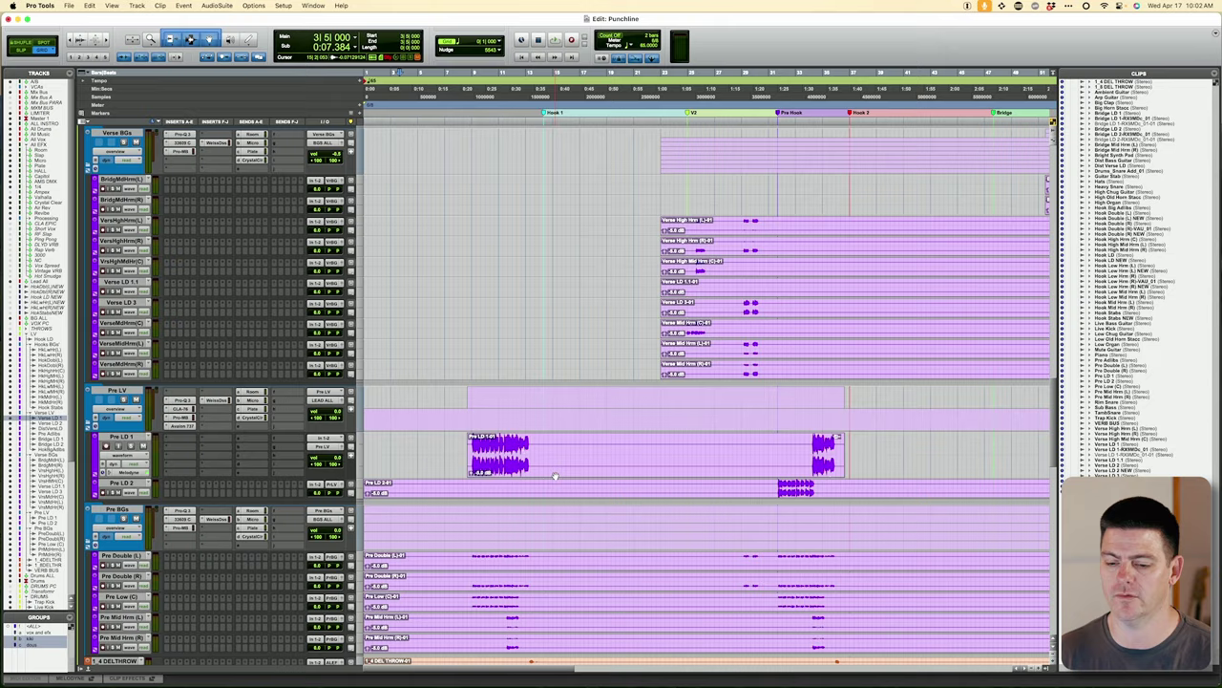
{"action": "scroll", "coordinate": [555, 476], "scroll_direction": "up", "scroll_amount": 15}
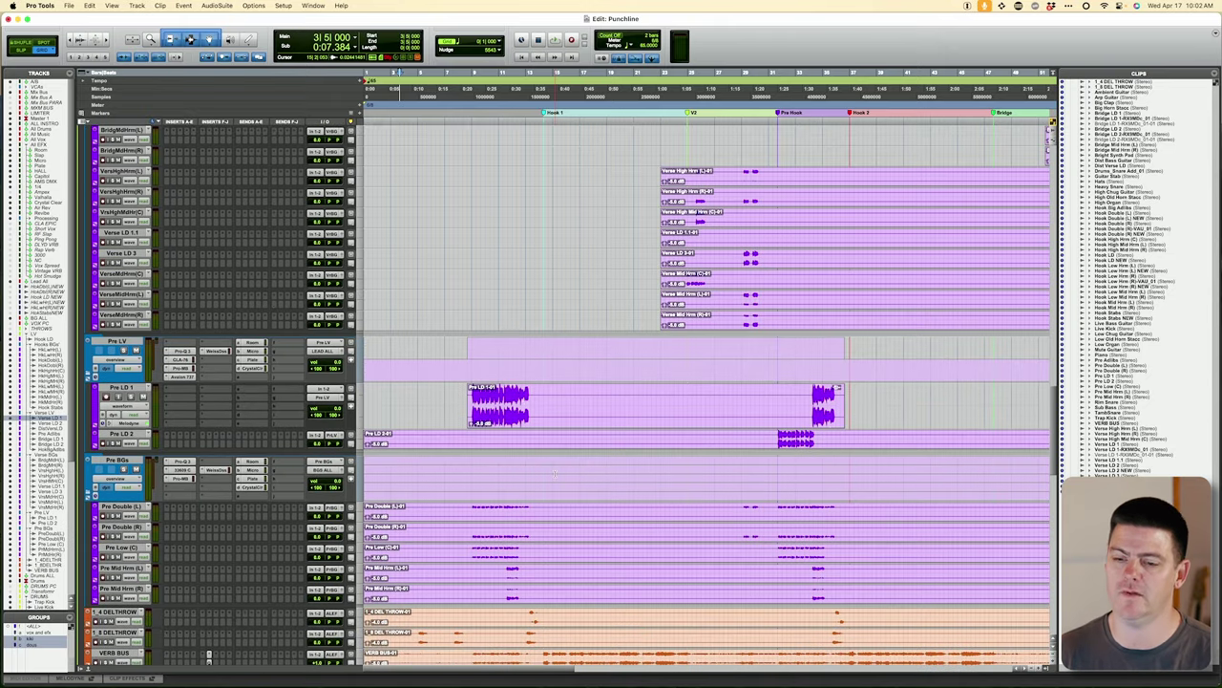
{"action": "scroll", "coordinate": [554, 475], "scroll_direction": "up", "scroll_amount": 3}
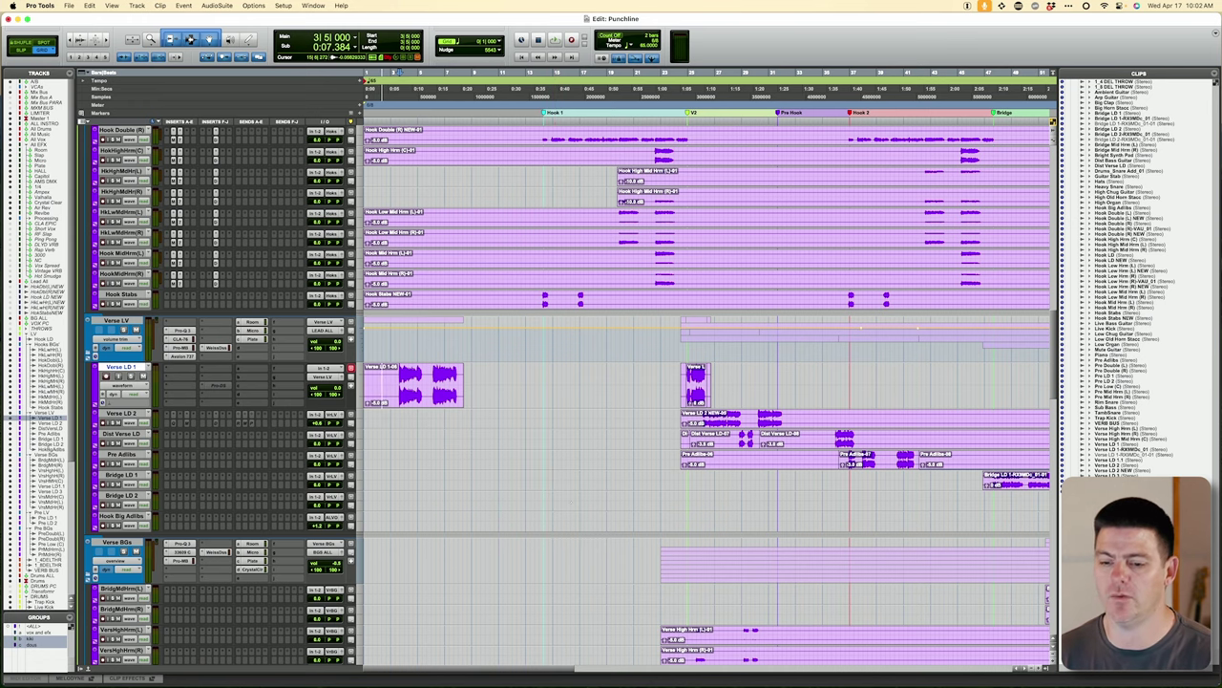
{"action": "scroll", "coordinate": [482, 498], "scroll_direction": "down", "scroll_amount": 3}
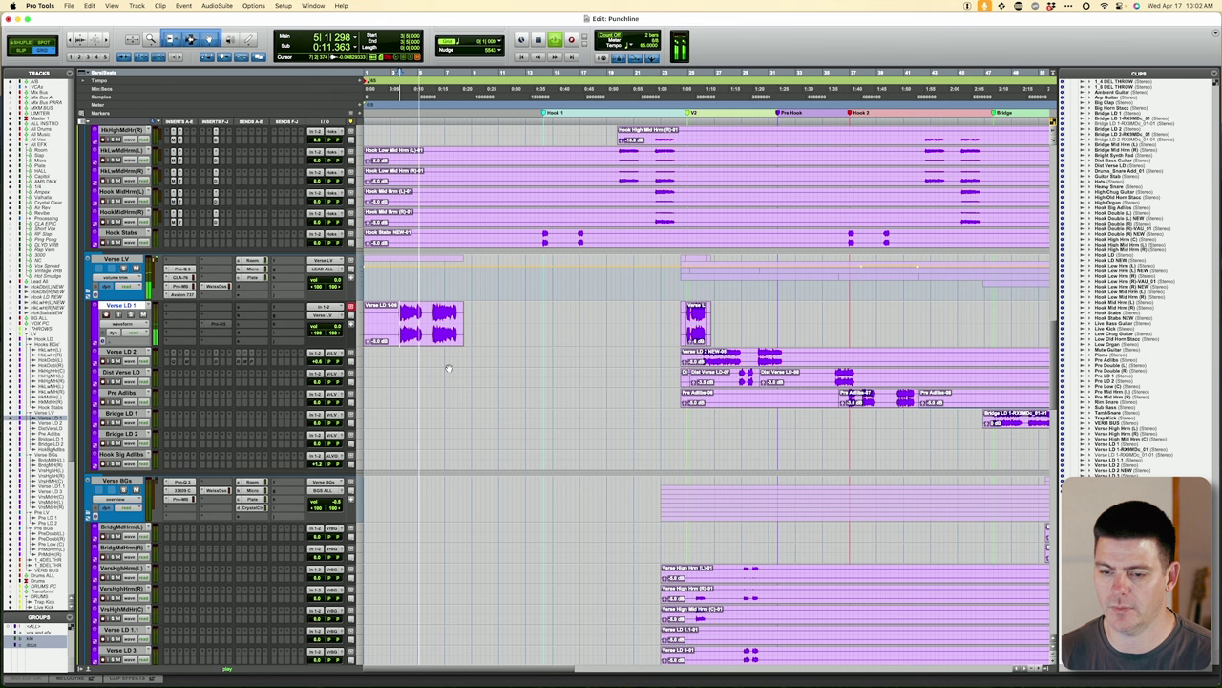
Stop the verse playback and scroll down to the Pre LV and Pre BGs tracks.
{"action": "key", "text": "space"}
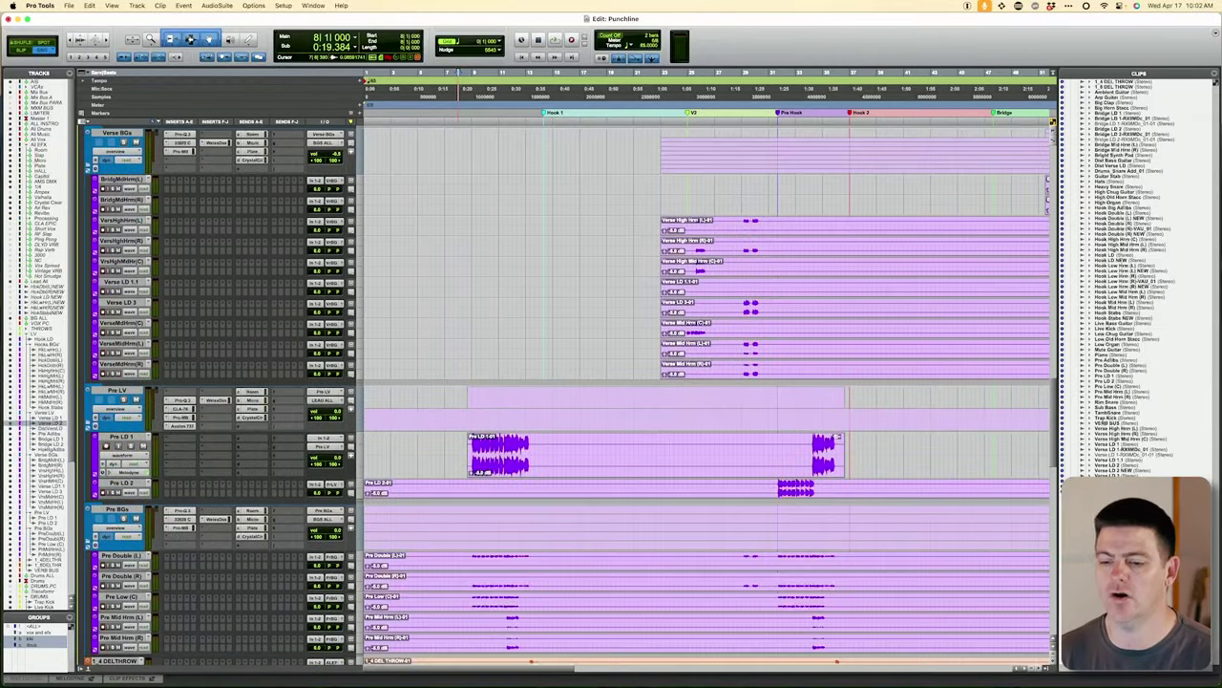
{"action": "scroll", "coordinate": [456, 363], "scroll_direction": "down", "scroll_amount": 1}
Play the pre-hook from about 0:20 on Pre Low (C) with its doubles and harmonies, then stop.
{"action": "key", "text": "space"}
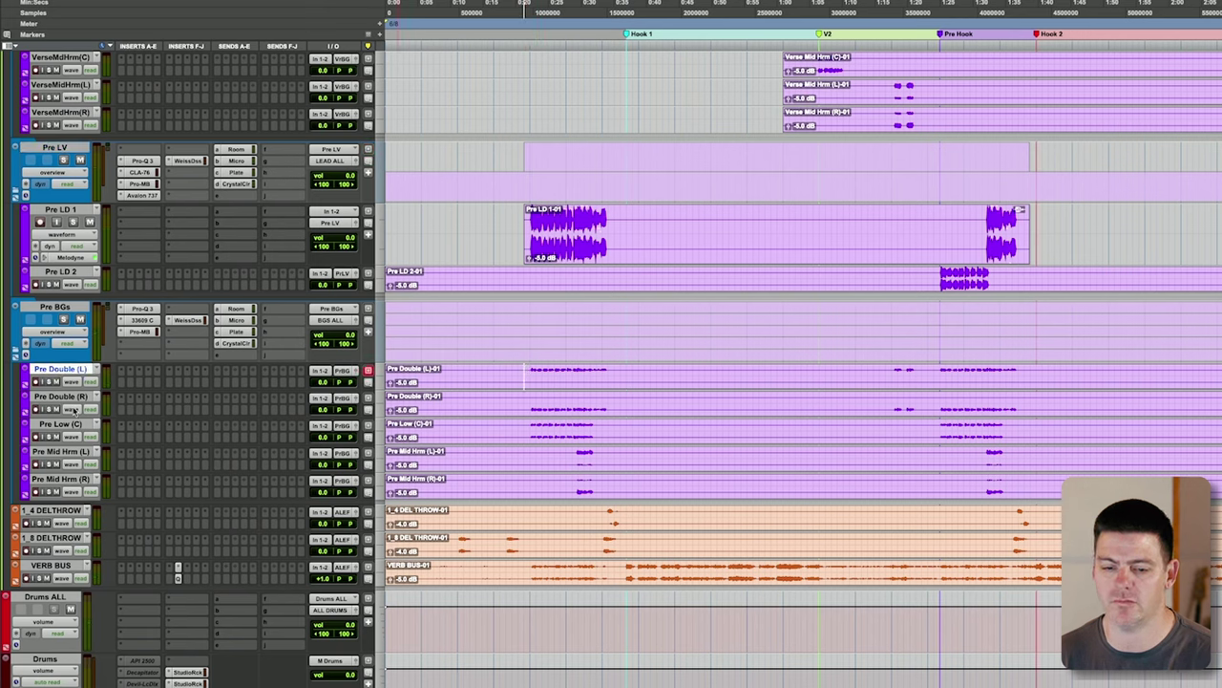
{"action": "key", "text": "space"}
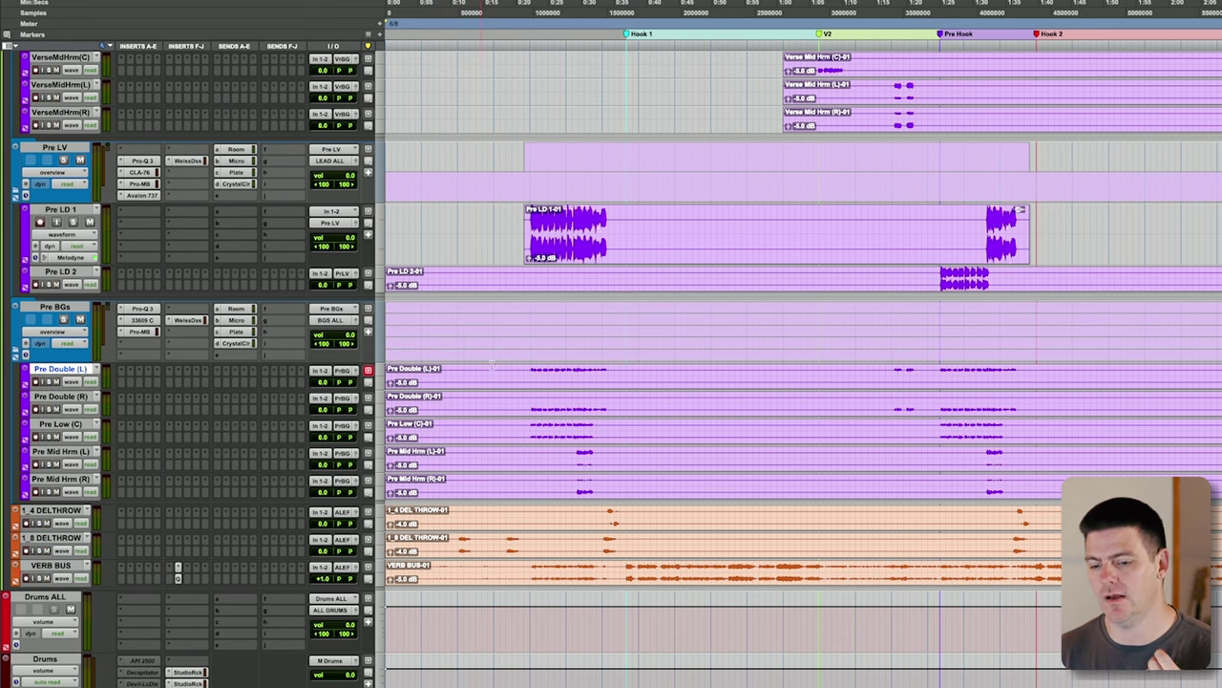
{"action": "scroll", "coordinate": [492, 365], "scroll_direction": "down", "scroll_amount": 1}
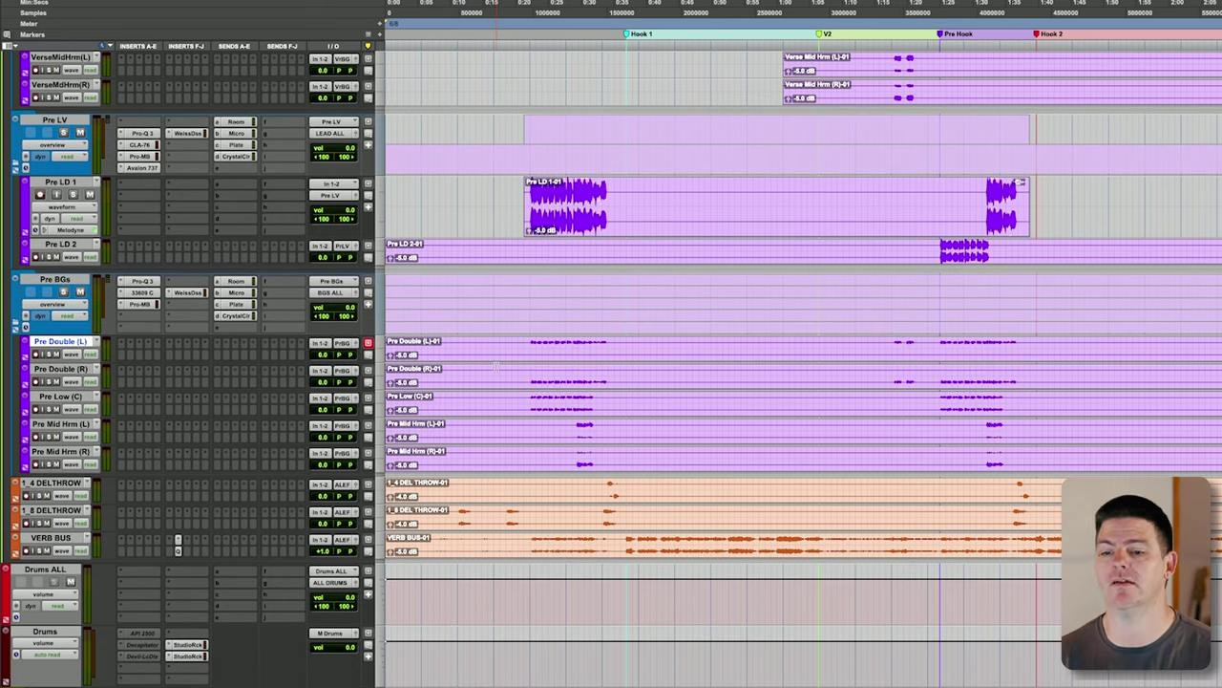
{"action": "scroll", "coordinate": [506, 373], "scroll_direction": "down", "scroll_amount": 1}
{"action": "left_click", "coordinate": [523, 382]}
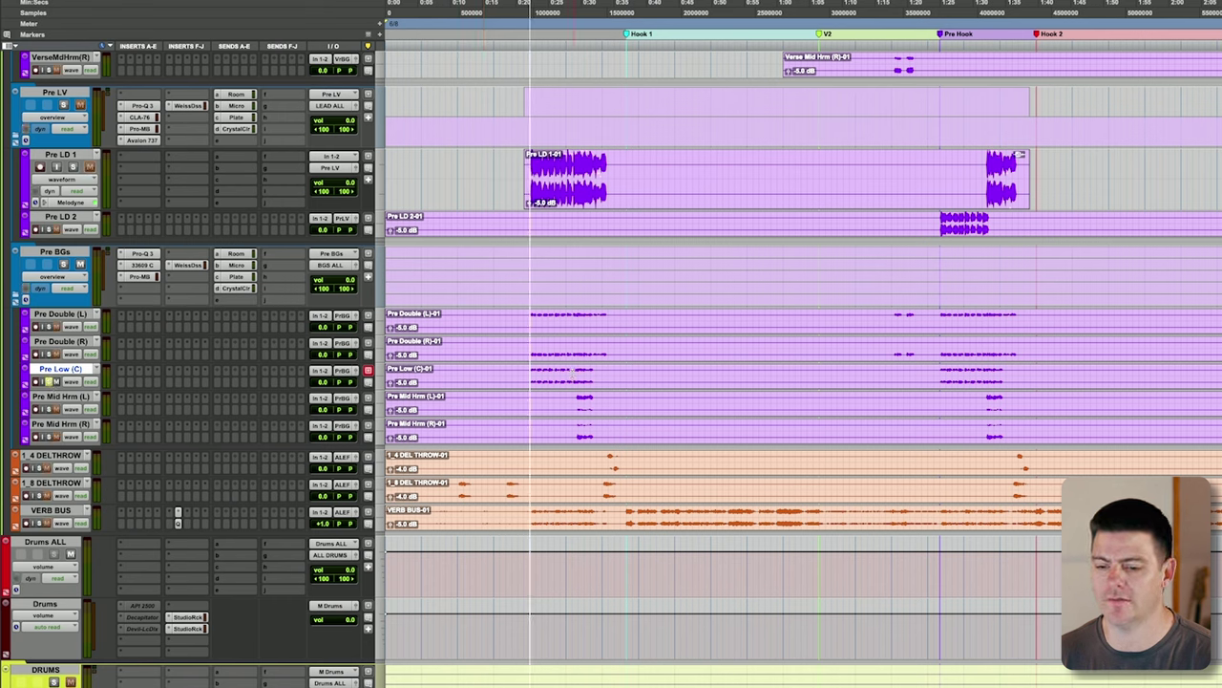
{"action": "key", "text": "space"}
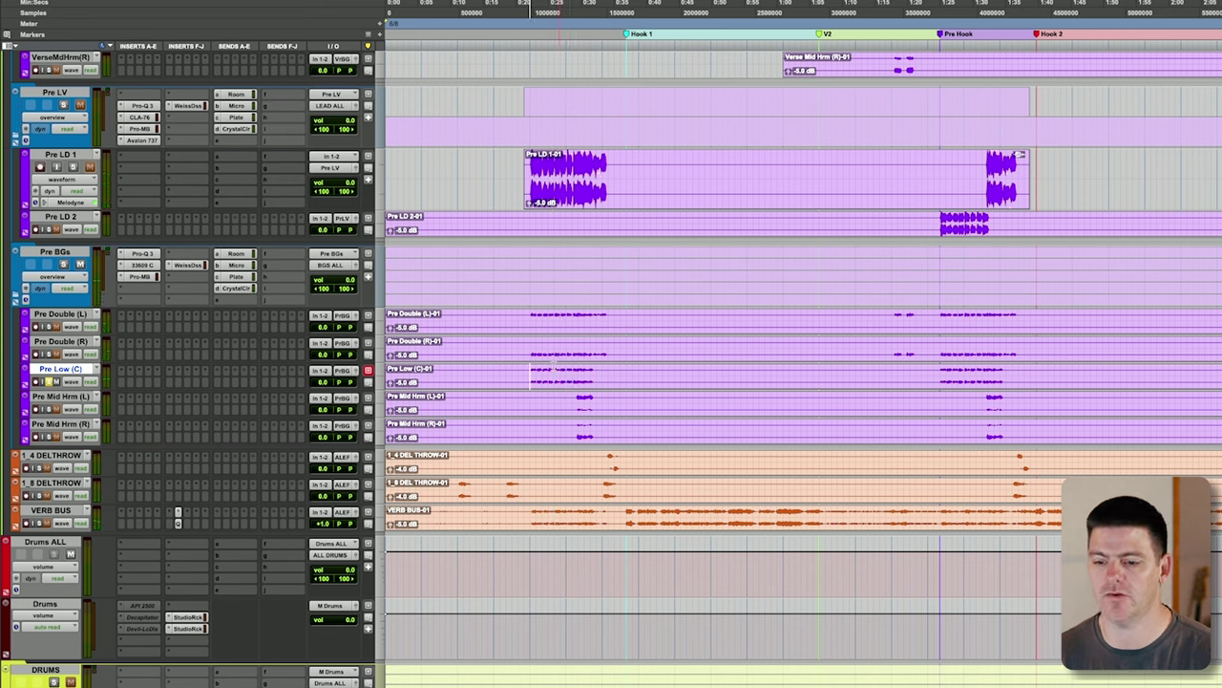
{"action": "key", "text": "space"}
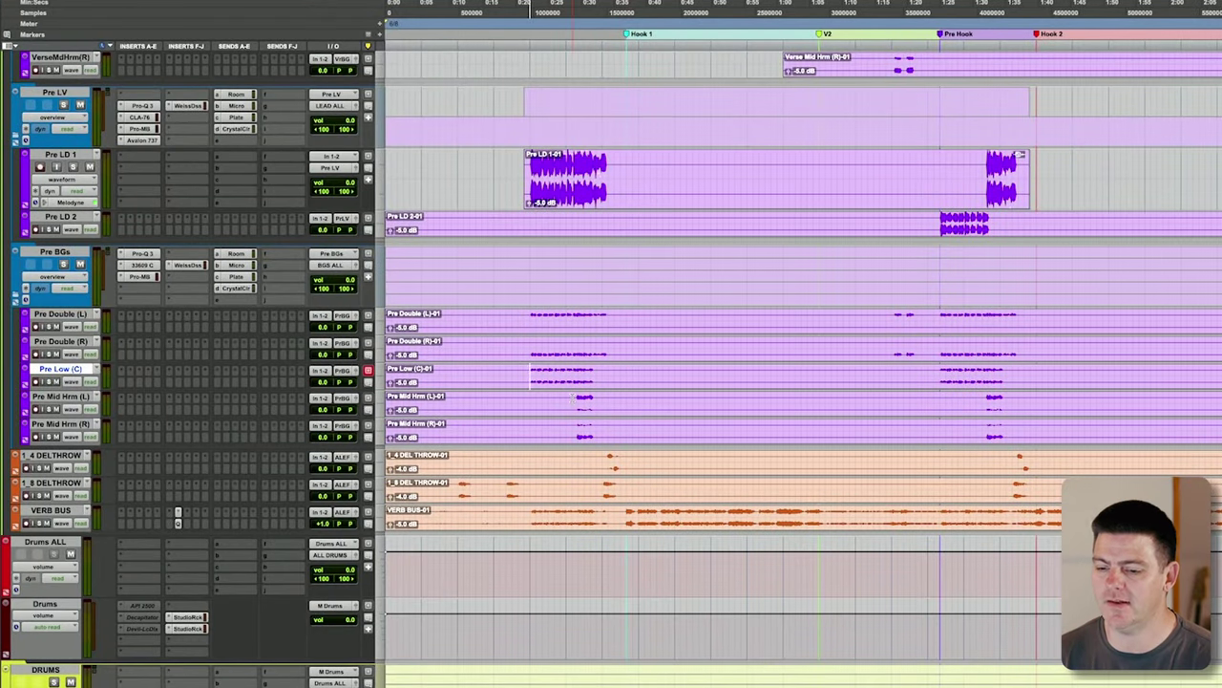
Solo and audition a short range on the Pre Mid Hrm (L)/(R) pair, then select Pre Low (C).
{"action": "left_click_drag", "start_coordinate": [573, 400], "coordinate": [601, 434]}
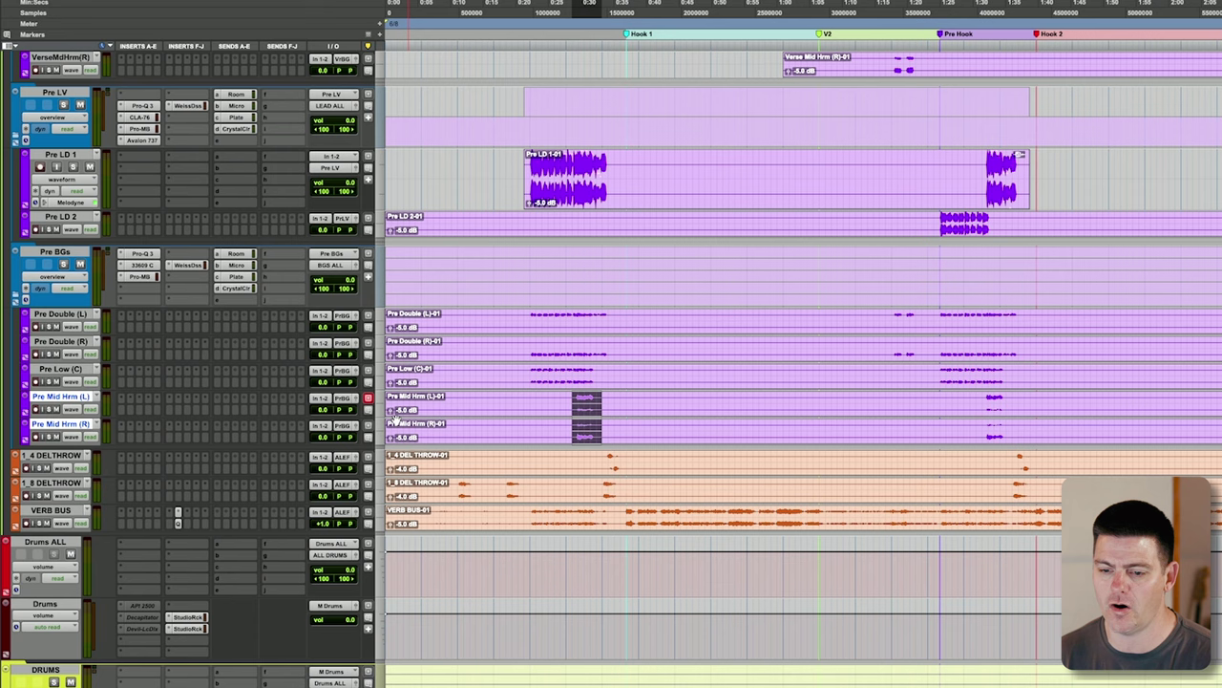
{"action": "left_click", "coordinate": [48, 408]}
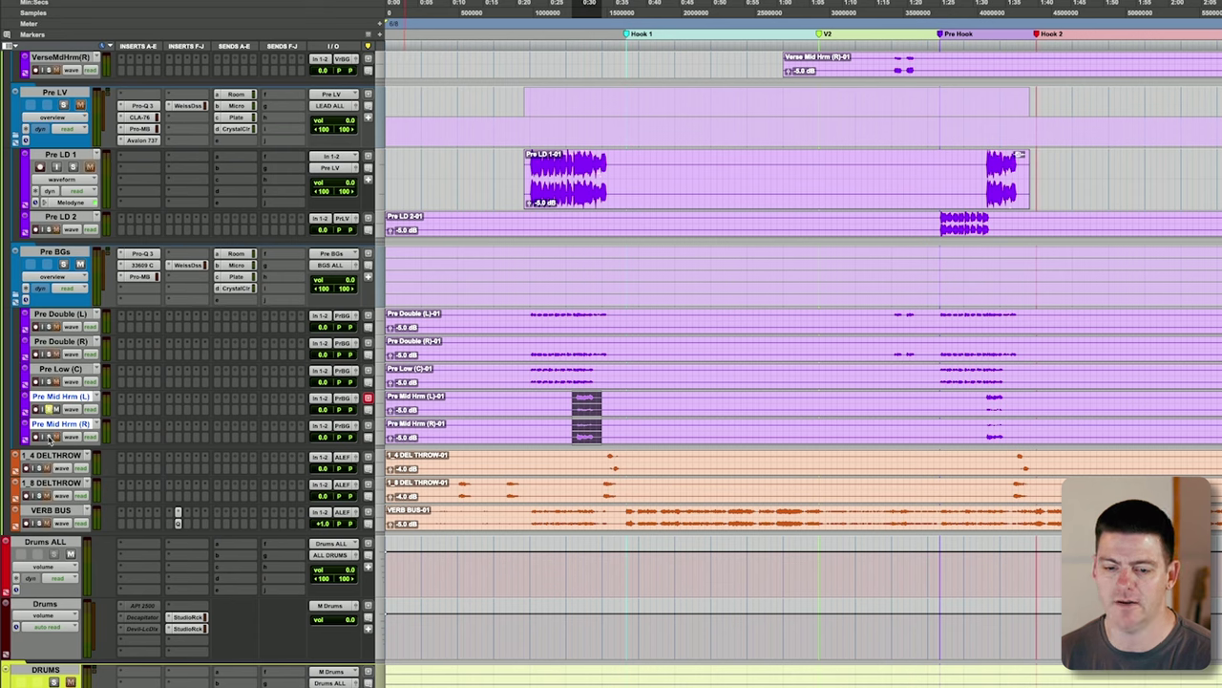
{"action": "key", "text": "space"}
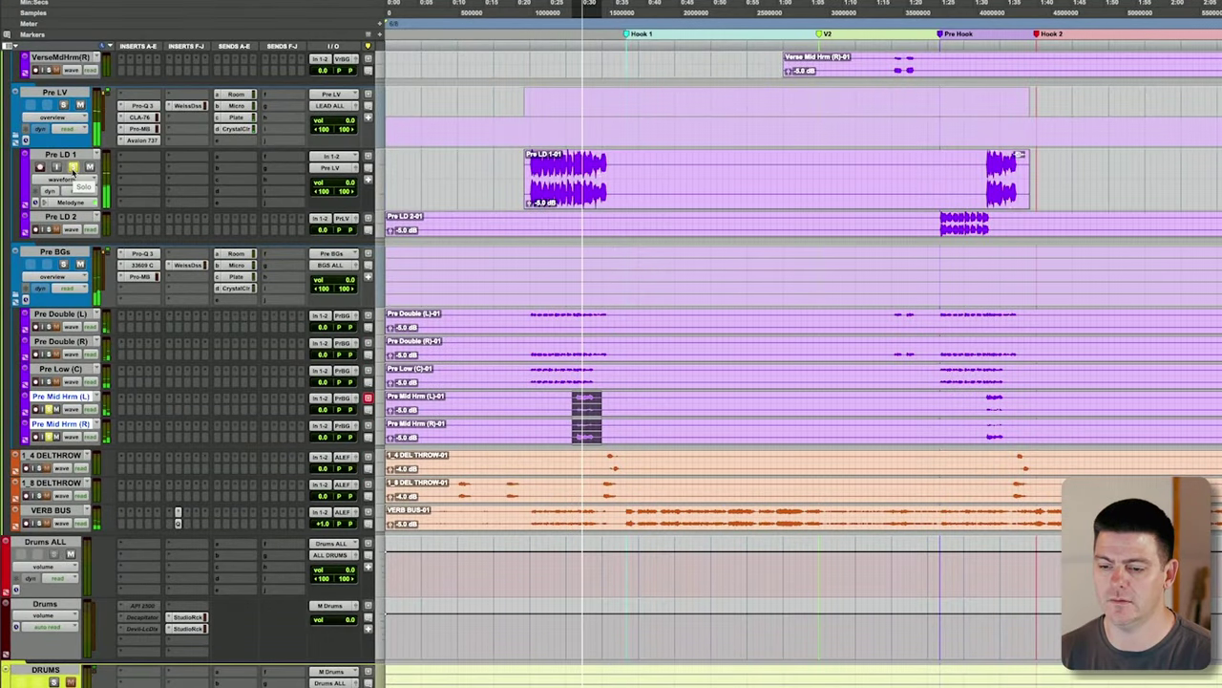
{"action": "key", "text": "space"}
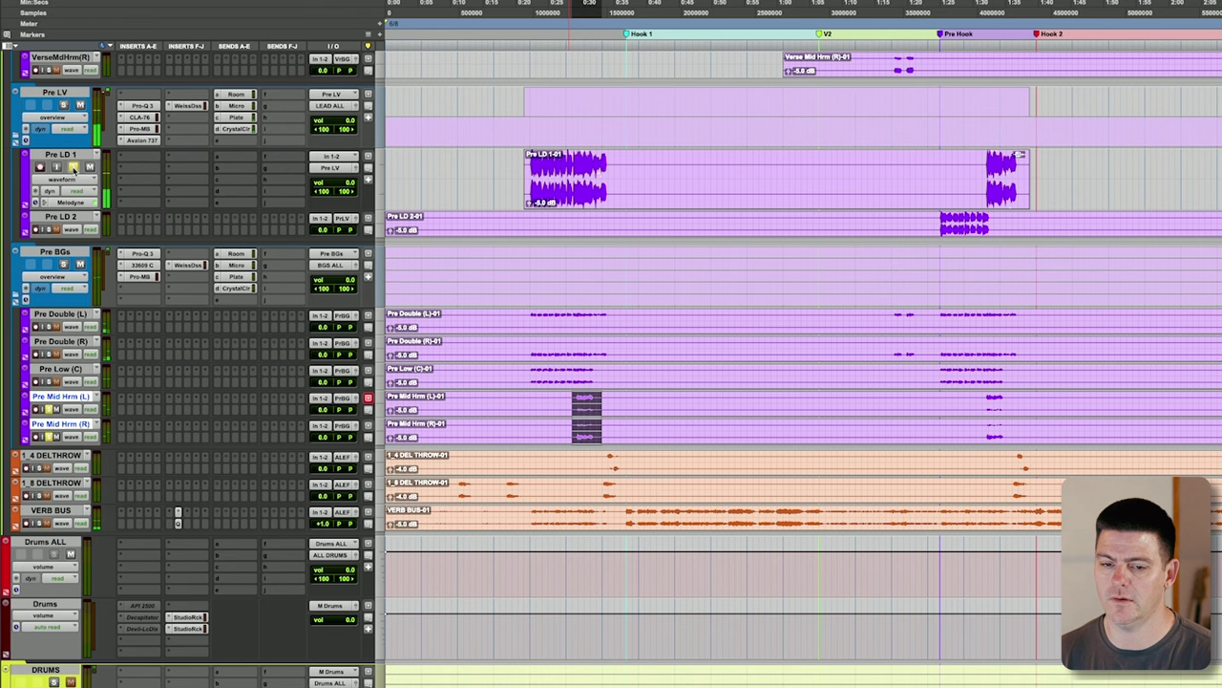
{"action": "left_click", "coordinate": [50, 436]}
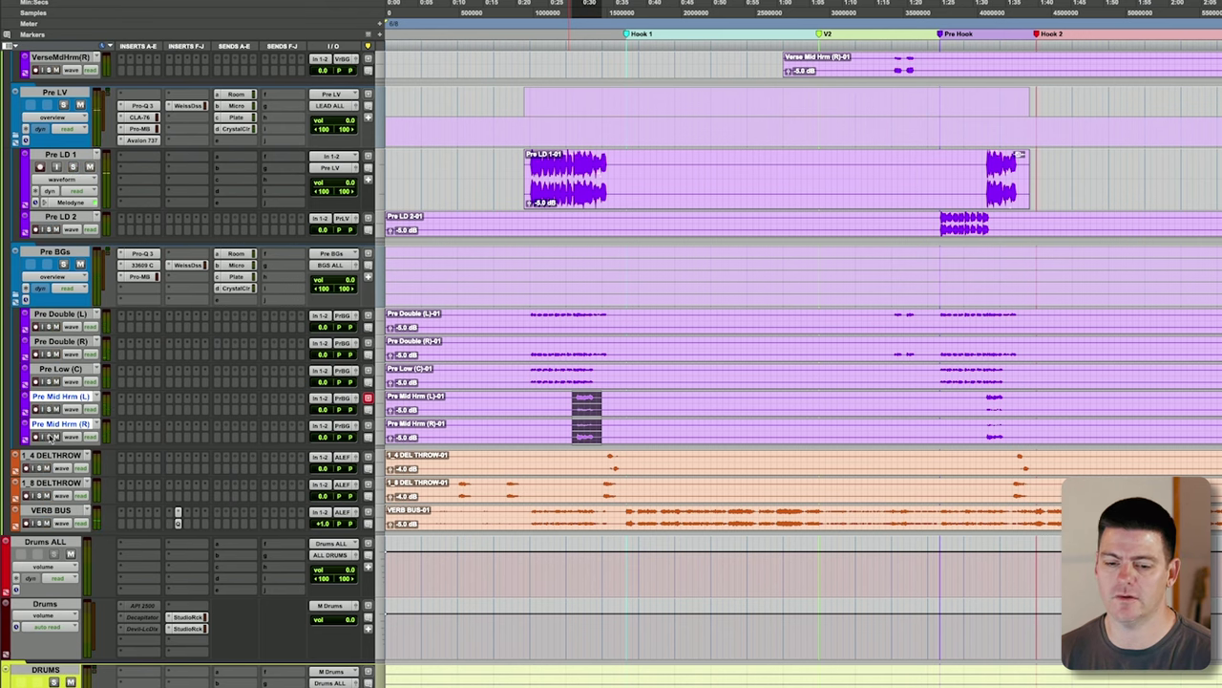
{"action": "left_click", "coordinate": [60, 369]}
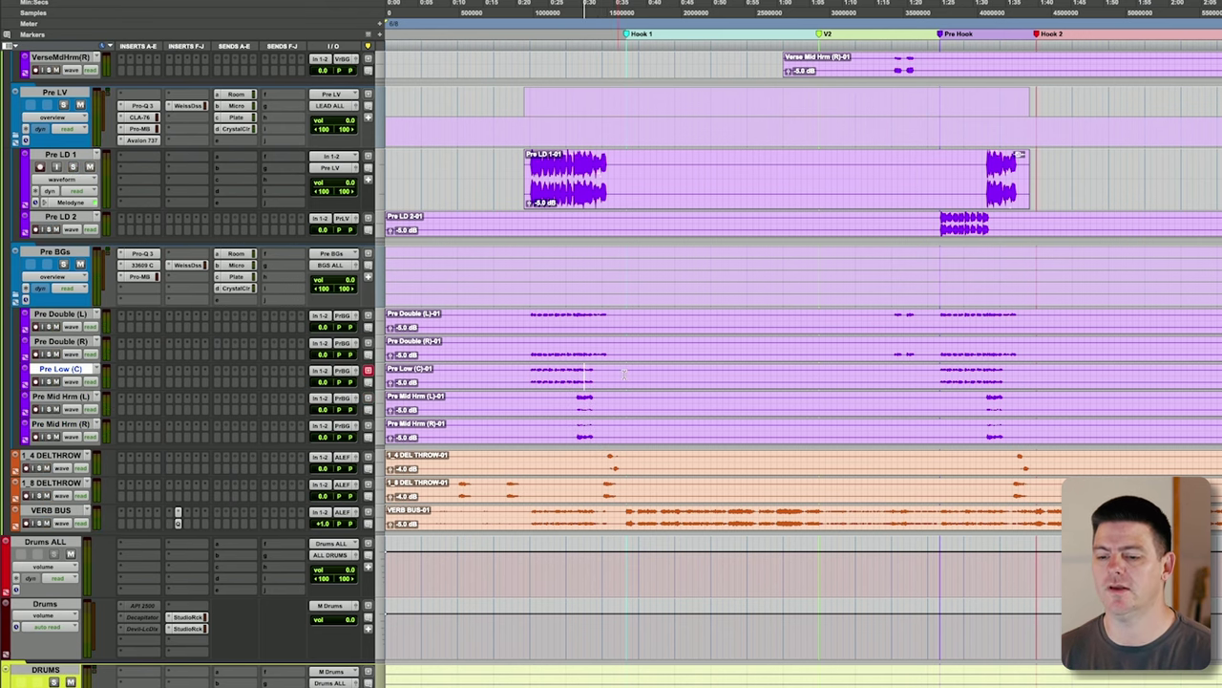
Select Hook LD, then time-select Hook 1 across the Hook Double (L) and (R) tracks.
{"action": "scroll", "coordinate": [625, 374], "scroll_direction": "up", "scroll_amount": 15}
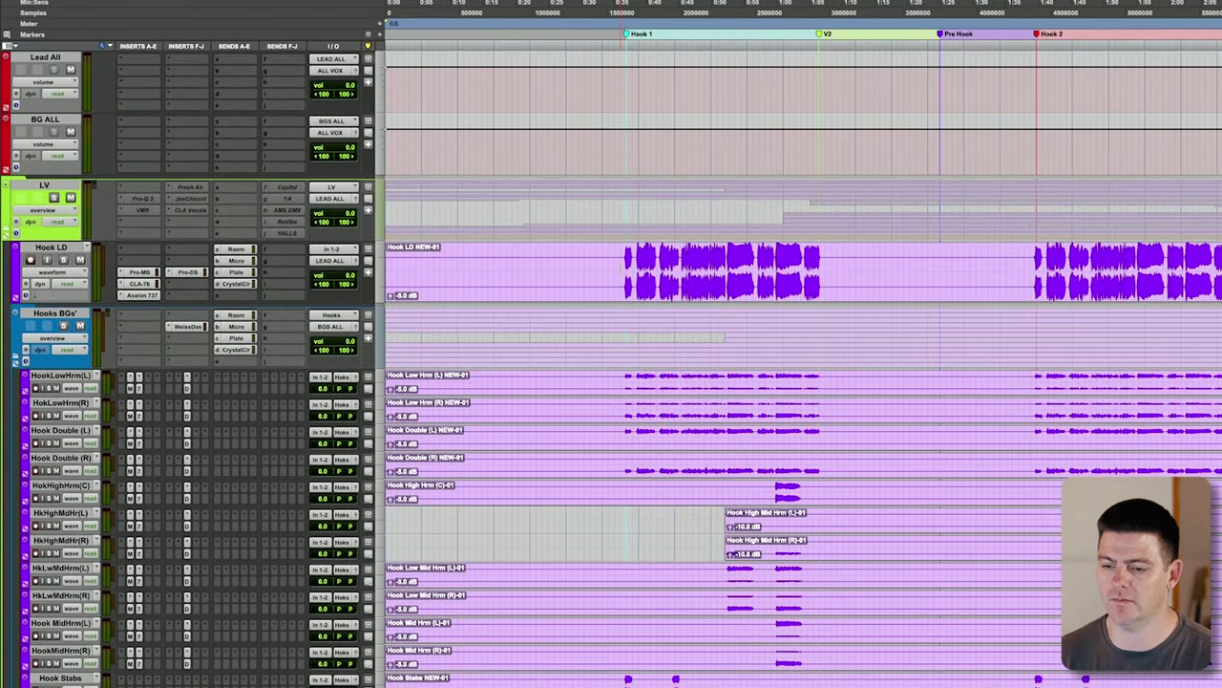
{"action": "left_click", "coordinate": [621, 272]}
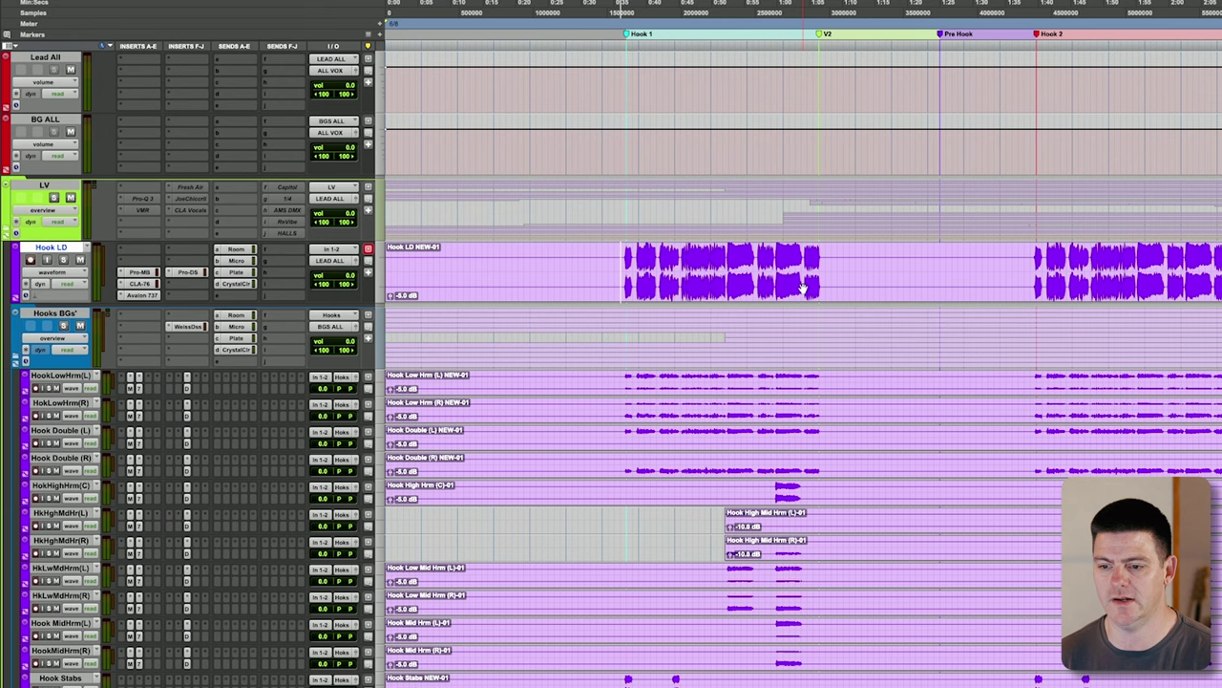
{"action": "scroll", "coordinate": [807, 286], "scroll_direction": "down", "scroll_amount": 3}
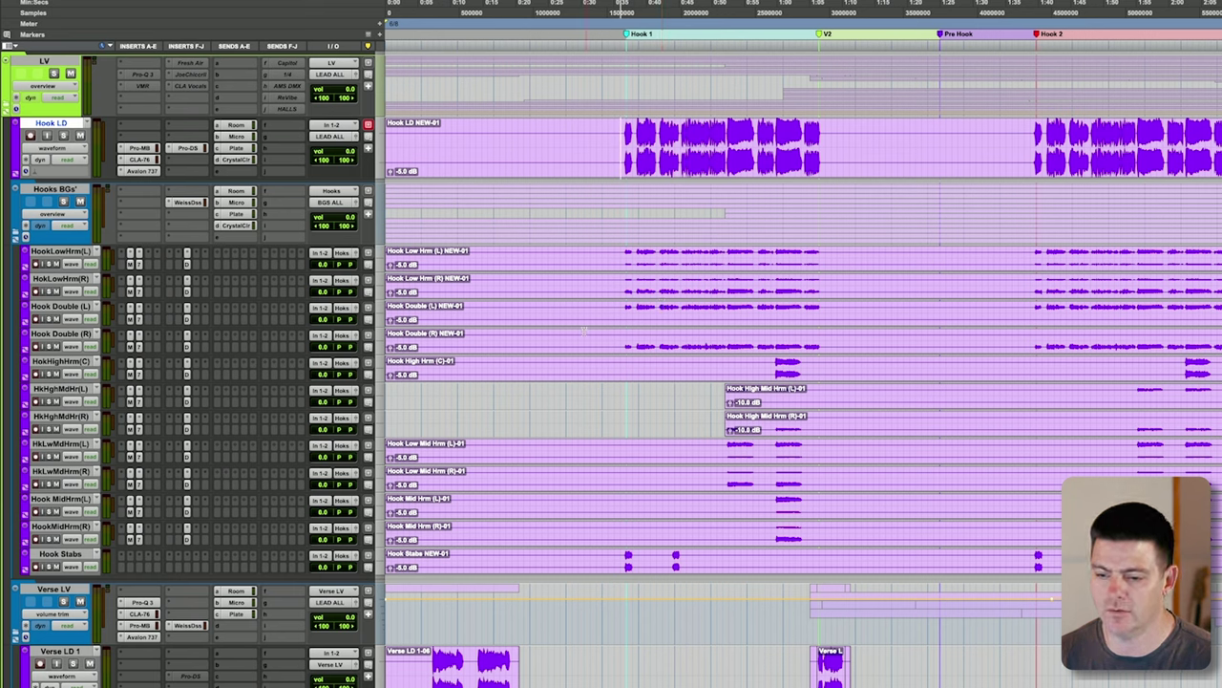
{"action": "left_click_drag", "start_coordinate": [624, 307], "coordinate": [825, 345]}
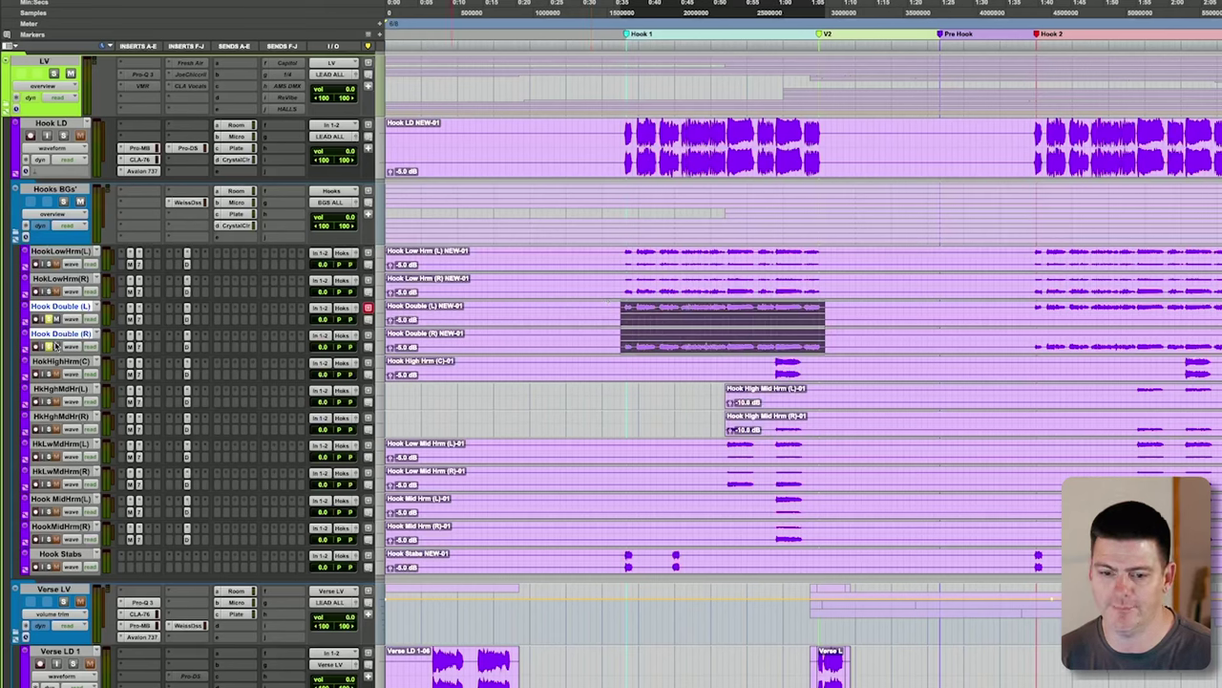
Play Hook 1 on the HookLowHrm pair, then select Hook Double (R) and (L).
{"action": "key", "text": "p"}
{"action": "key", "text": "p"}
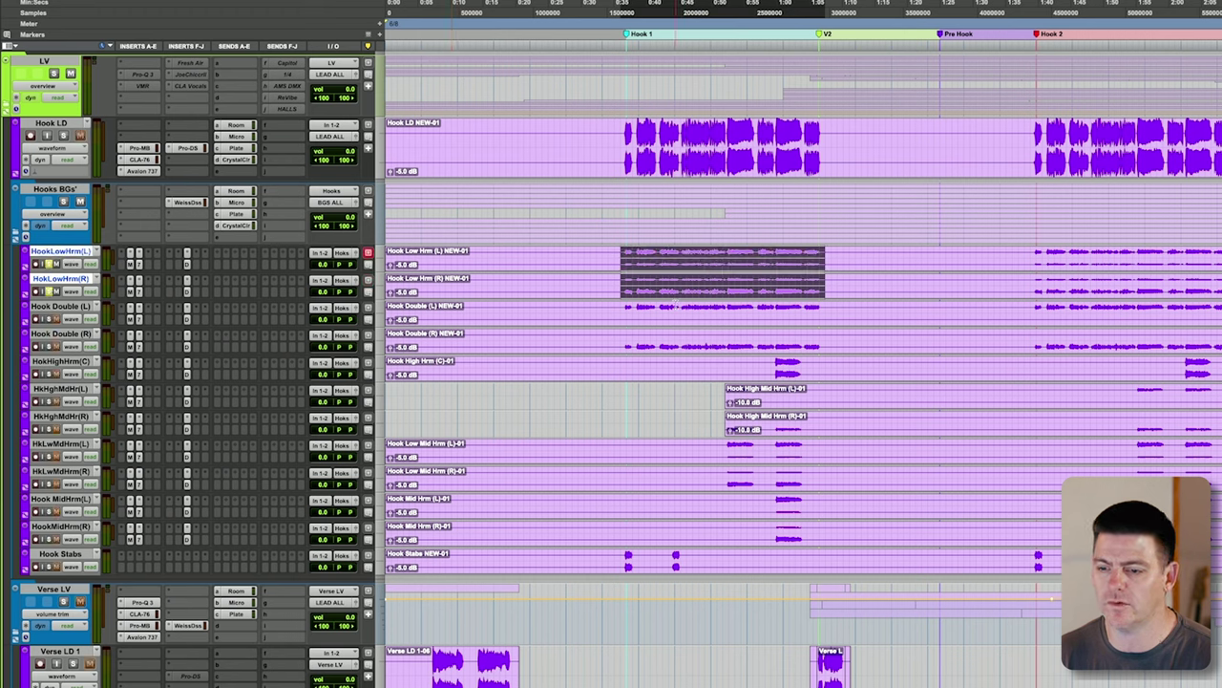
{"action": "key", "text": "space"}
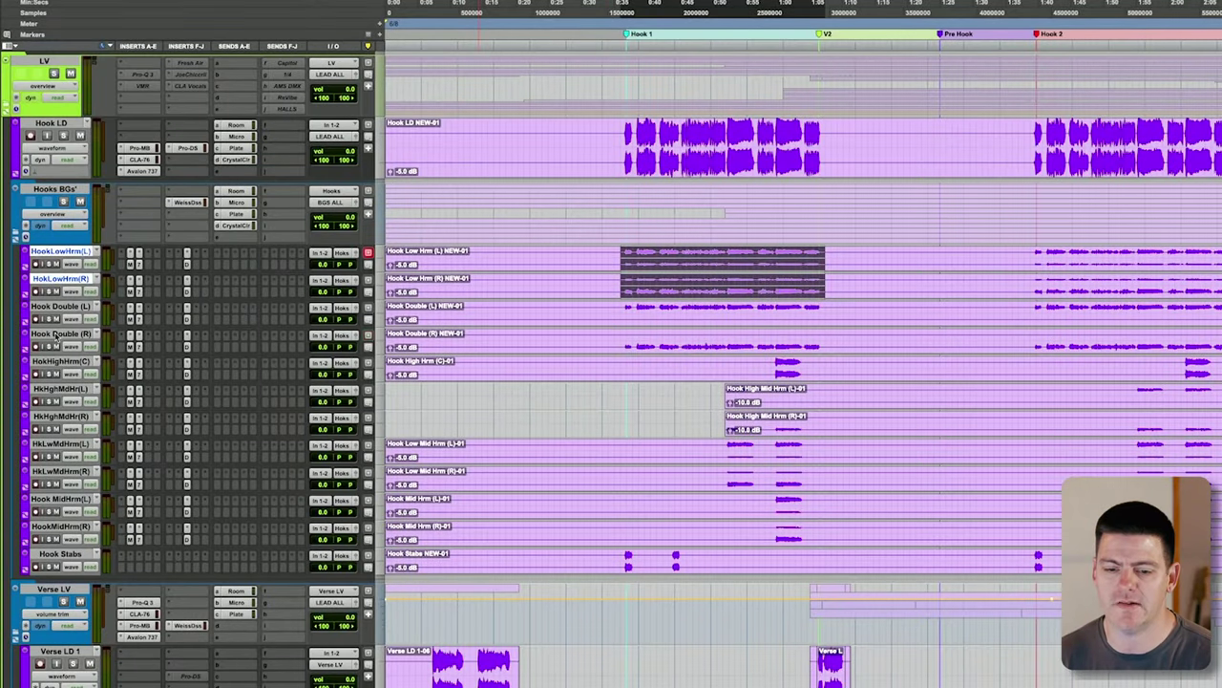
{"action": "left_click", "coordinate": [57, 333]}
{"action": "left_click", "coordinate": [59, 307], "text": "shift"}
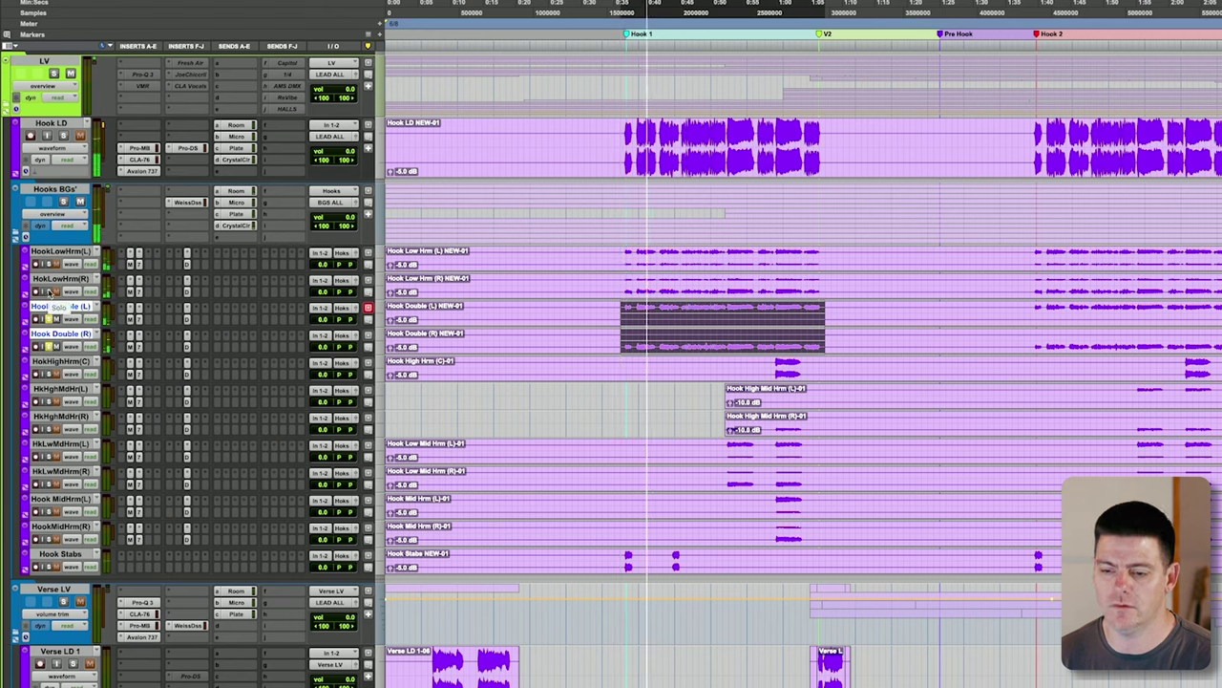
Stop, replay and stop the Hook Double section of Hook 1.
{"action": "key", "text": "space"}
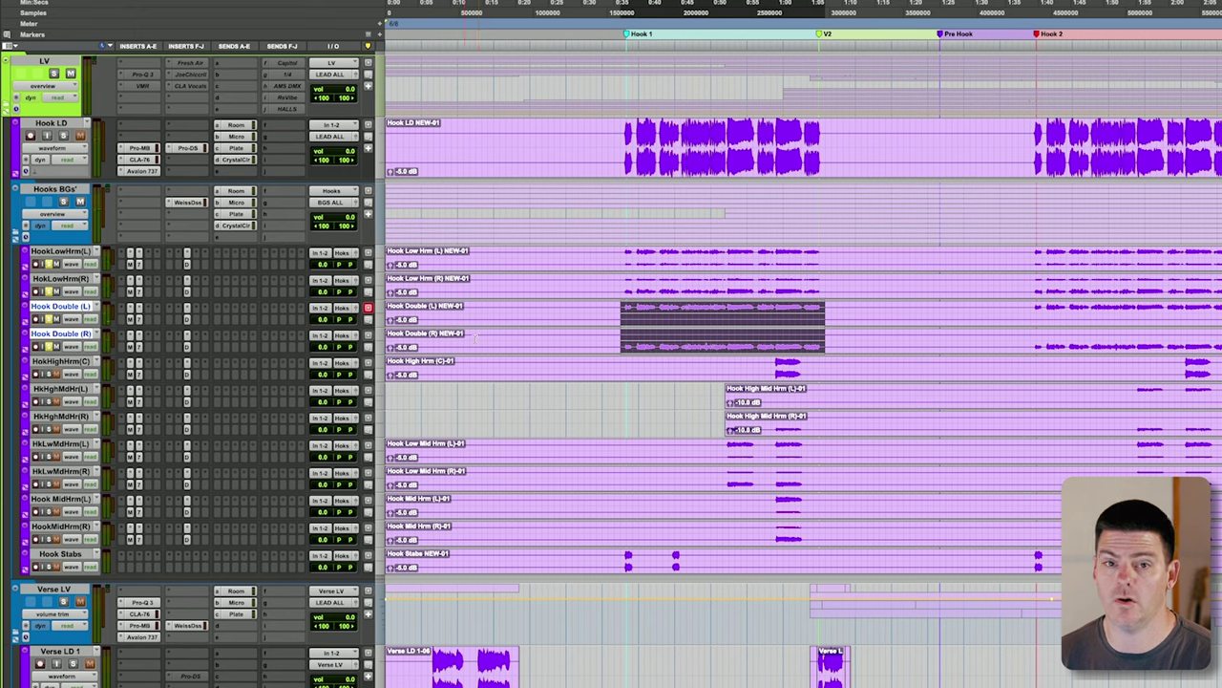
{"action": "key", "text": "space"}
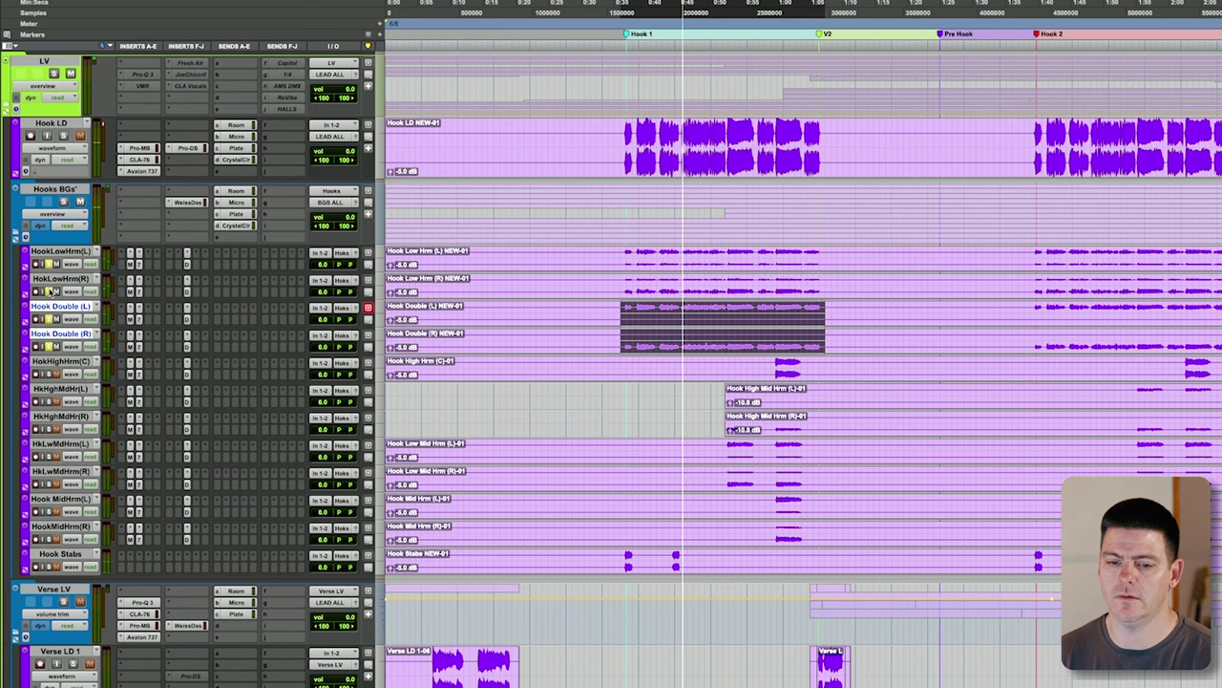
{"action": "key", "text": "space"}
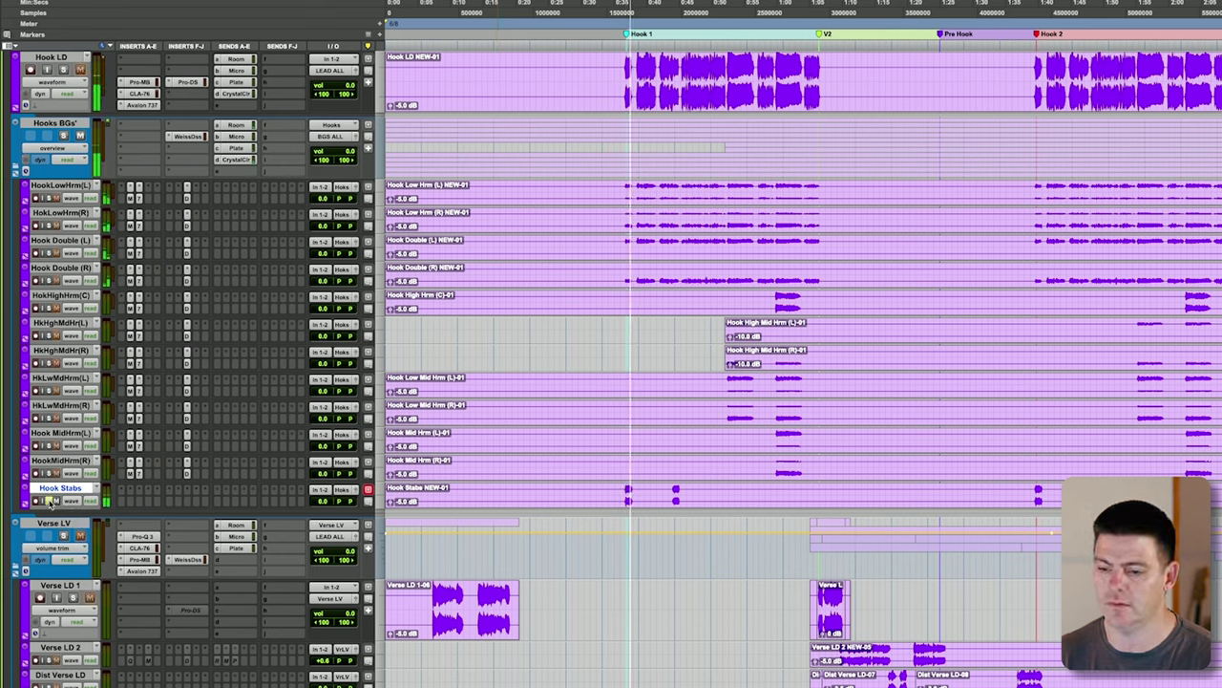
Select HookLowHrm(L) and play the start of Hook 1.
{"action": "left_click", "coordinate": [621, 186]}
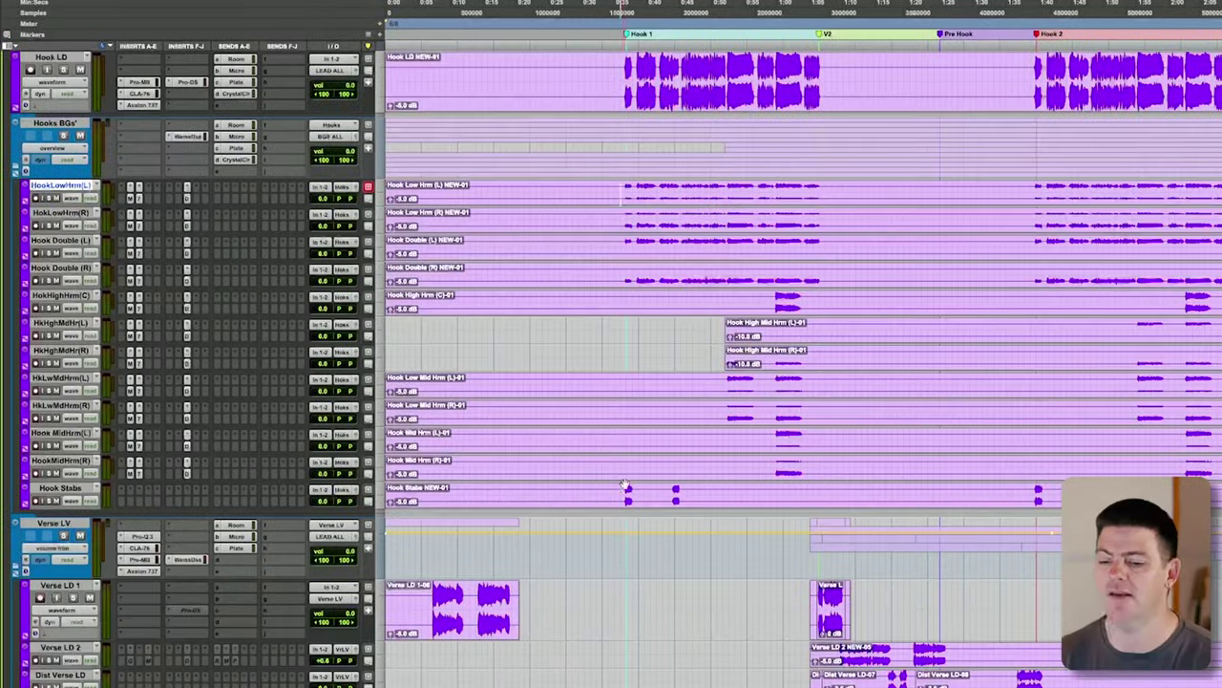
{"action": "key", "text": "space"}
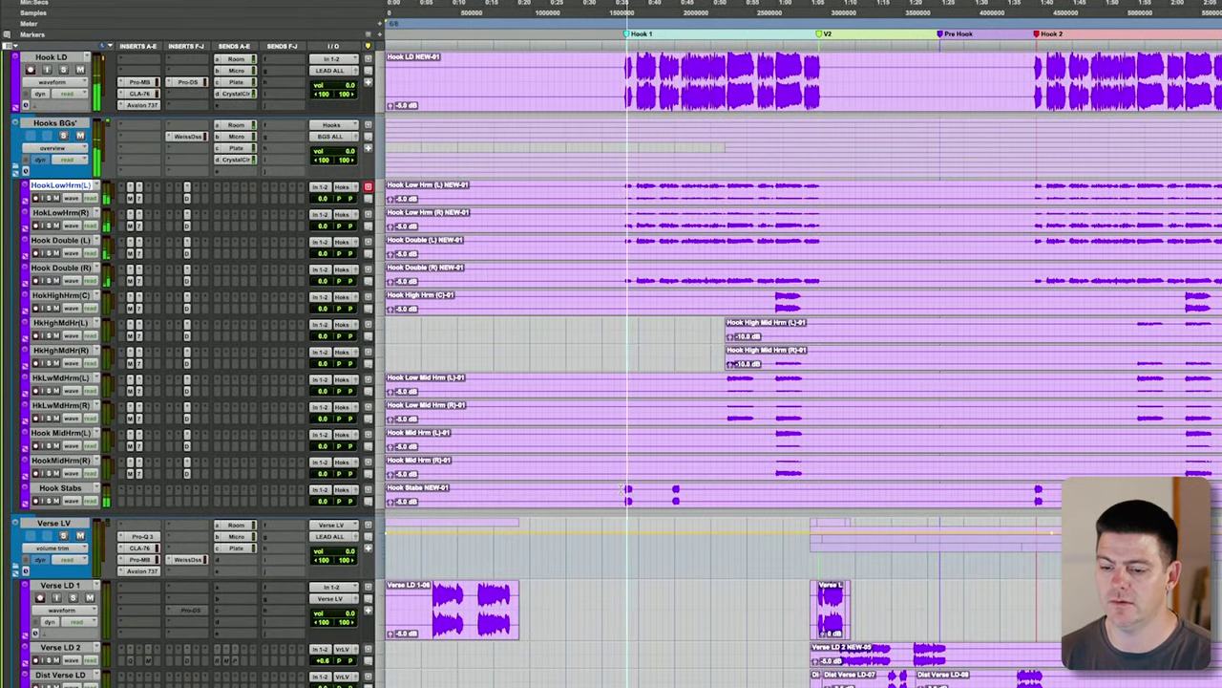
{"action": "key", "text": "space"}
Audition Hook 1 from the Hook Stabs track, then select HookLowHrm(L) and Hook LD.
{"action": "left_click", "coordinate": [227, 496]}
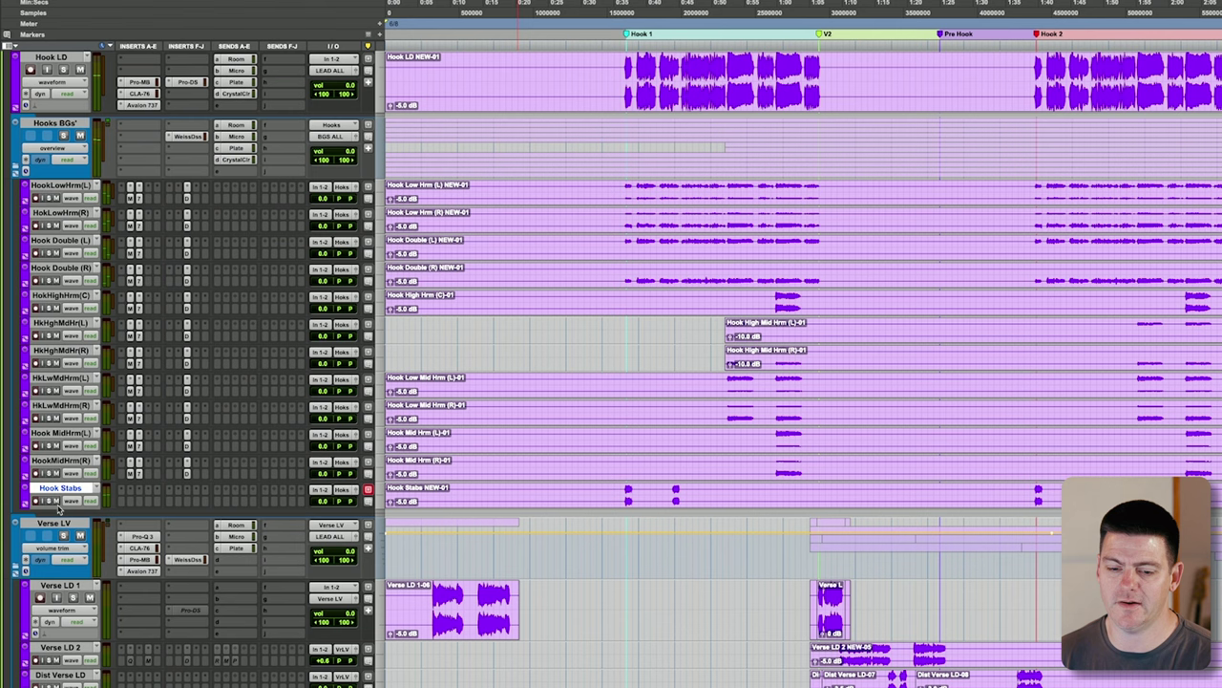
{"action": "key", "text": "space"}
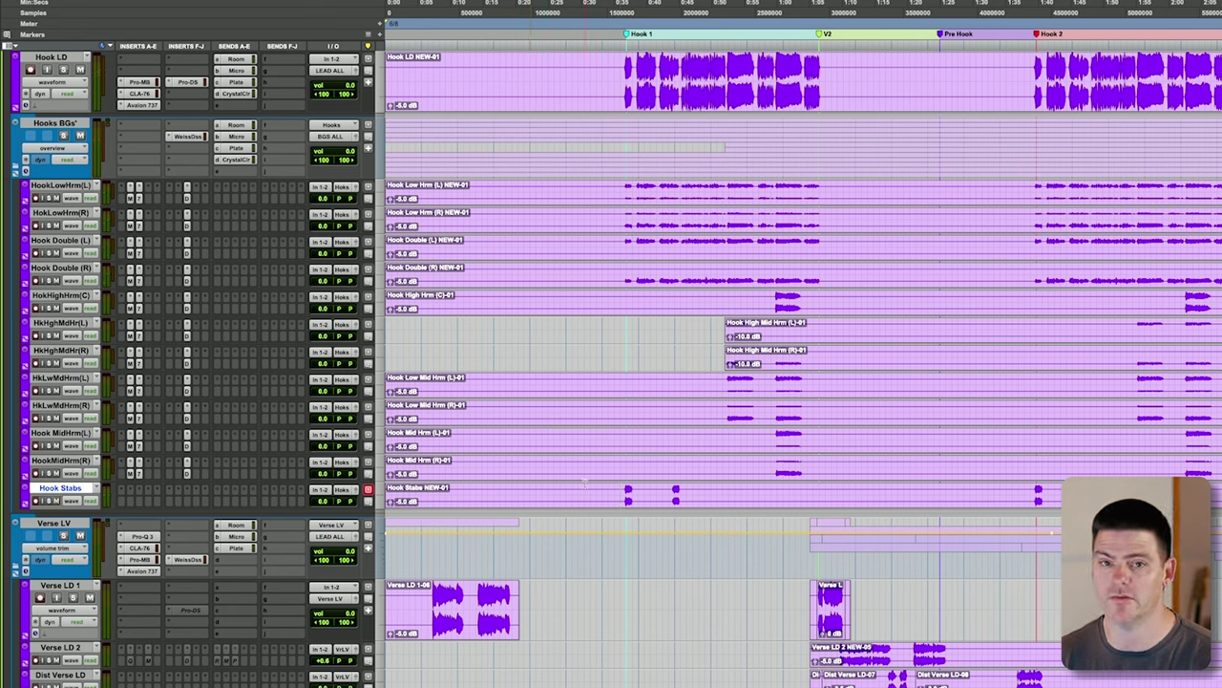
{"action": "key", "text": "space"}
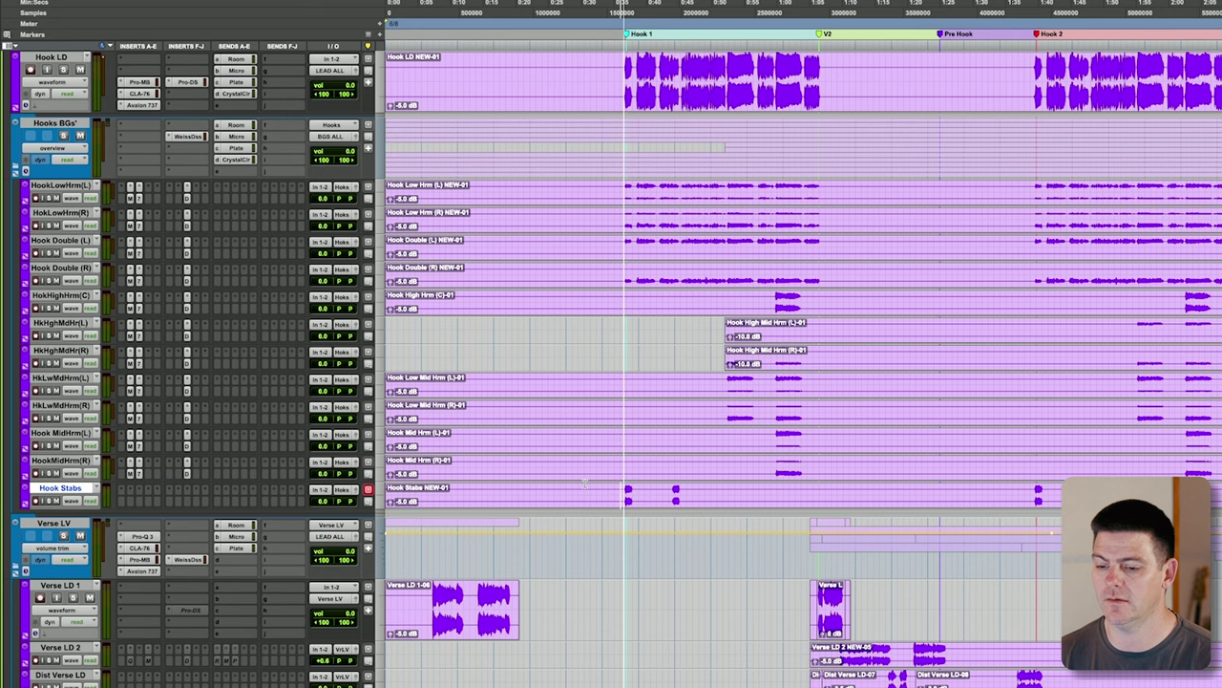
{"action": "key", "text": "space"}
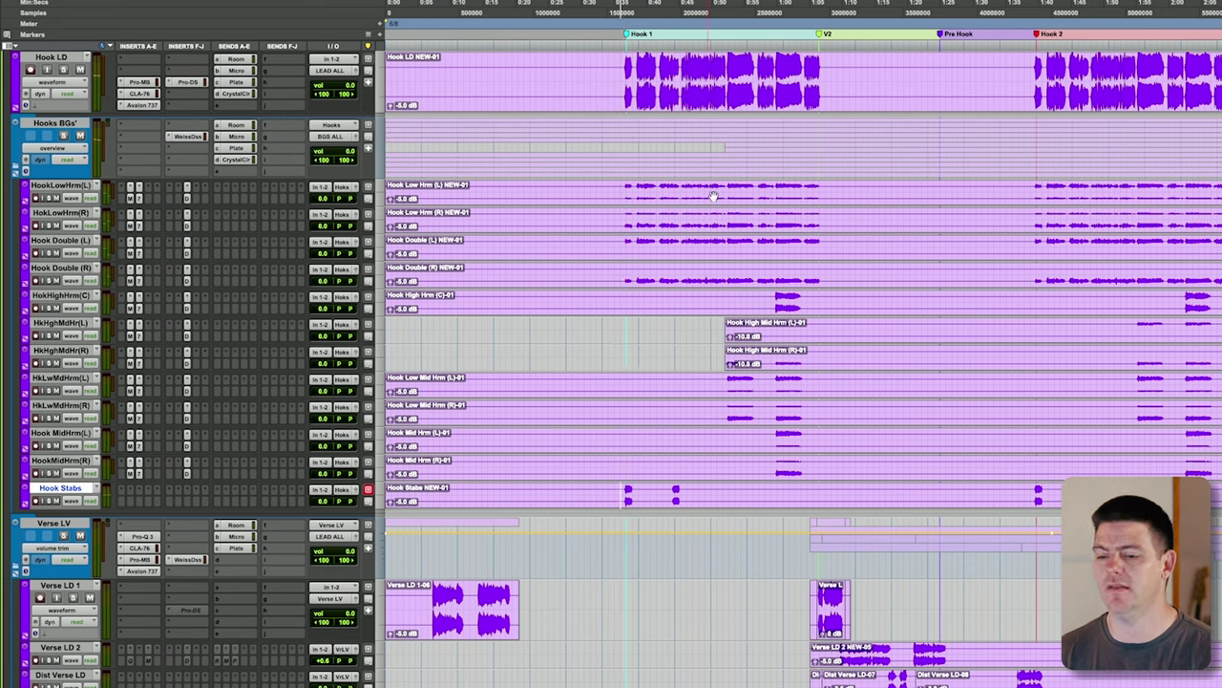
{"action": "left_click", "coordinate": [60, 185]}
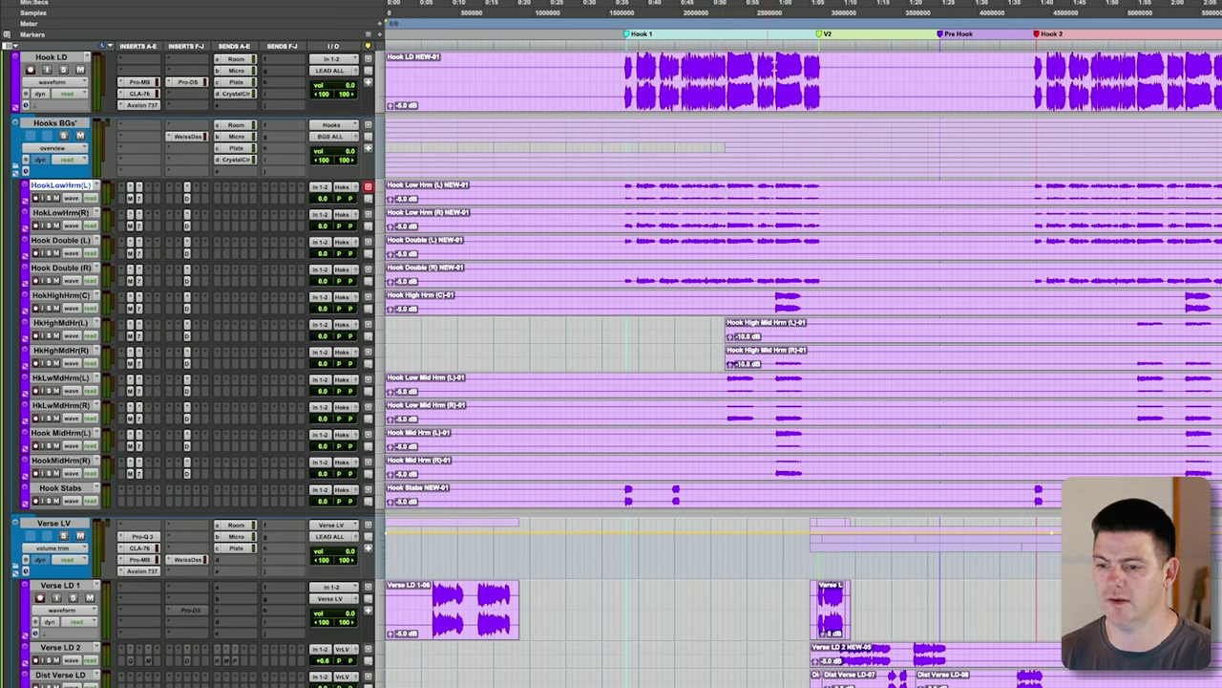
{"action": "left_click", "coordinate": [727, 67]}
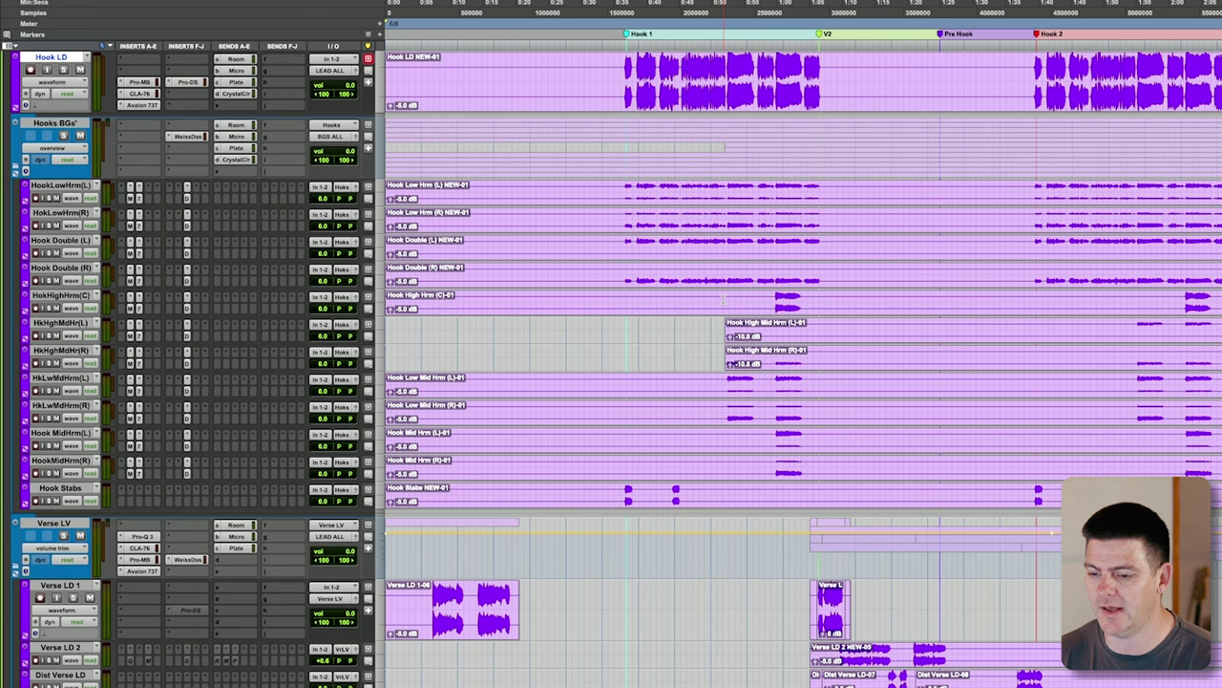
Play the HokHighHrm(C)-to-HookMidHrm(R) stack before V2, then select HookLowHrm(L).
{"action": "left_click_drag", "start_coordinate": [723, 299], "coordinate": [815, 460]}
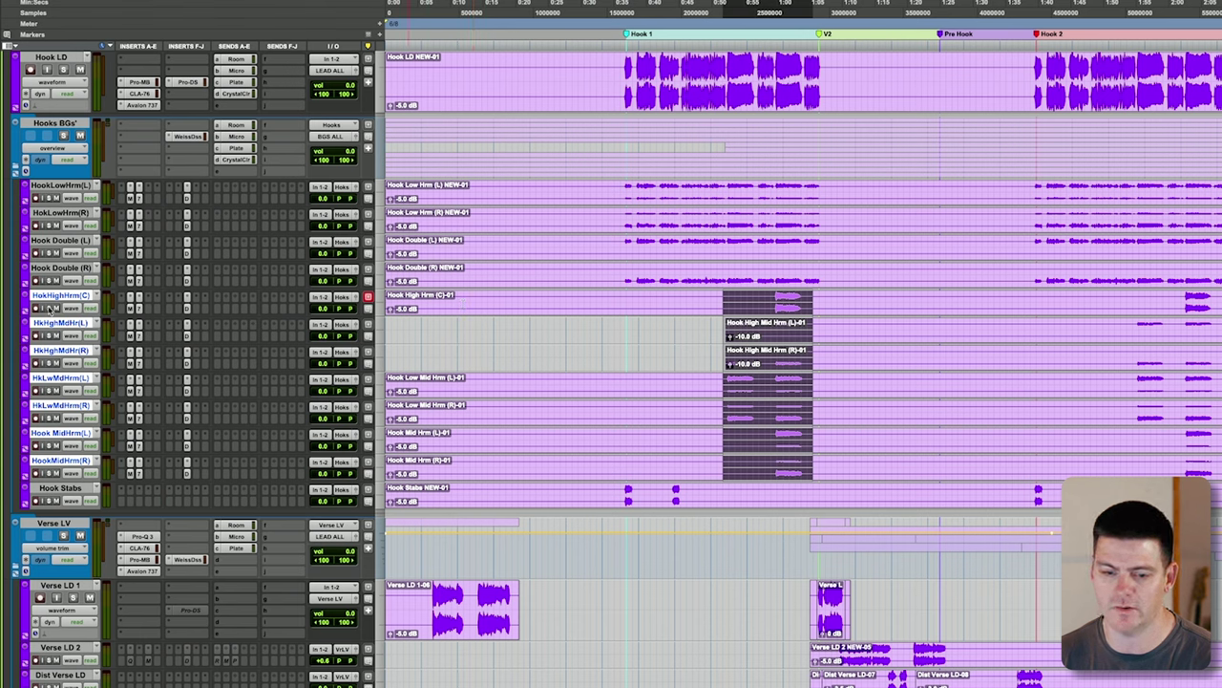
{"action": "key", "text": "space"}
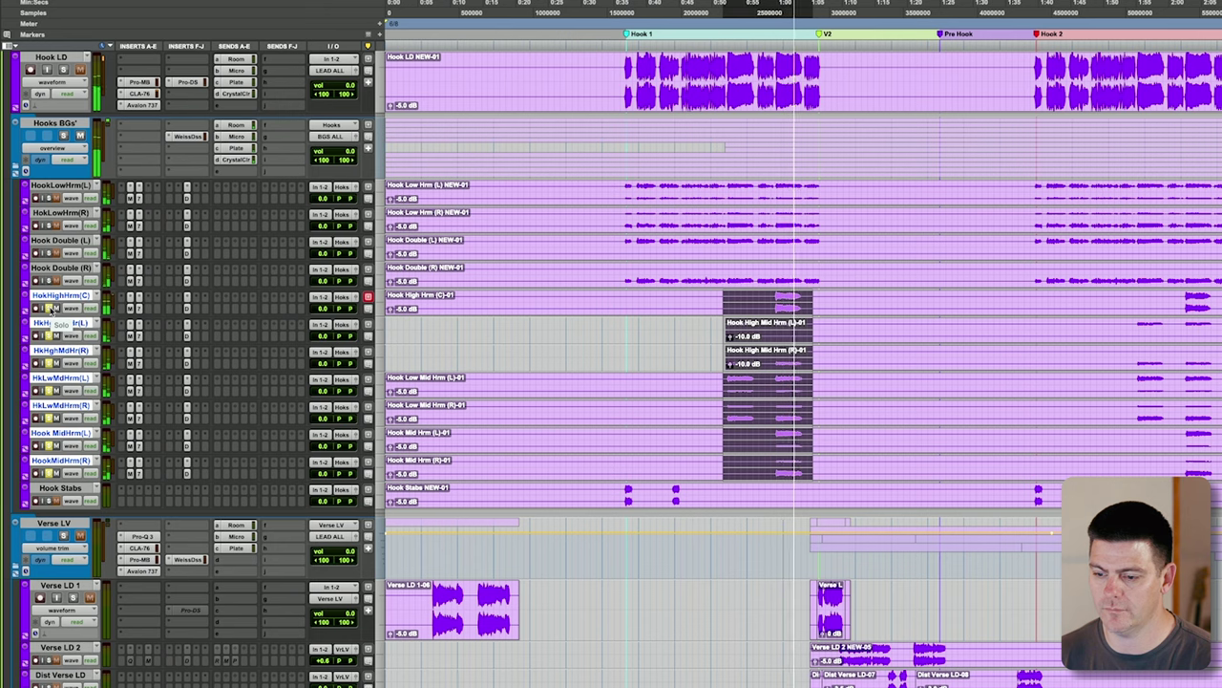
{"action": "left_click", "coordinate": [764, 190]}
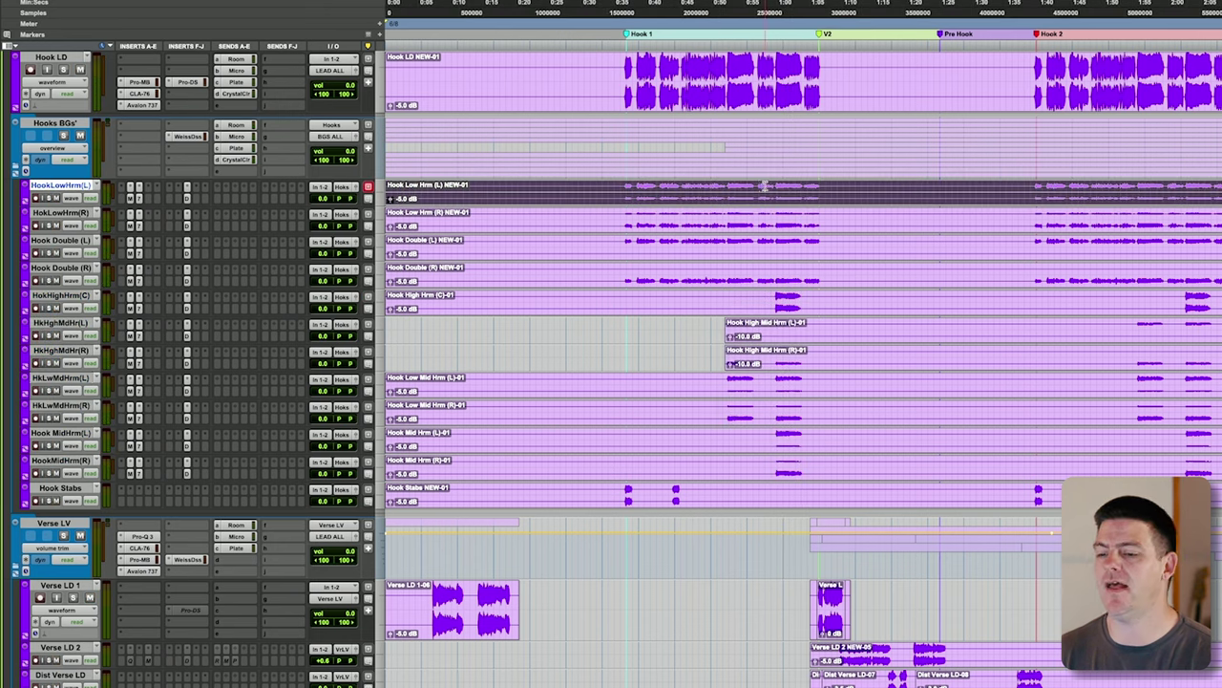
{"action": "scroll", "coordinate": [777, 225], "scroll_direction": "right", "scroll_amount": 3}
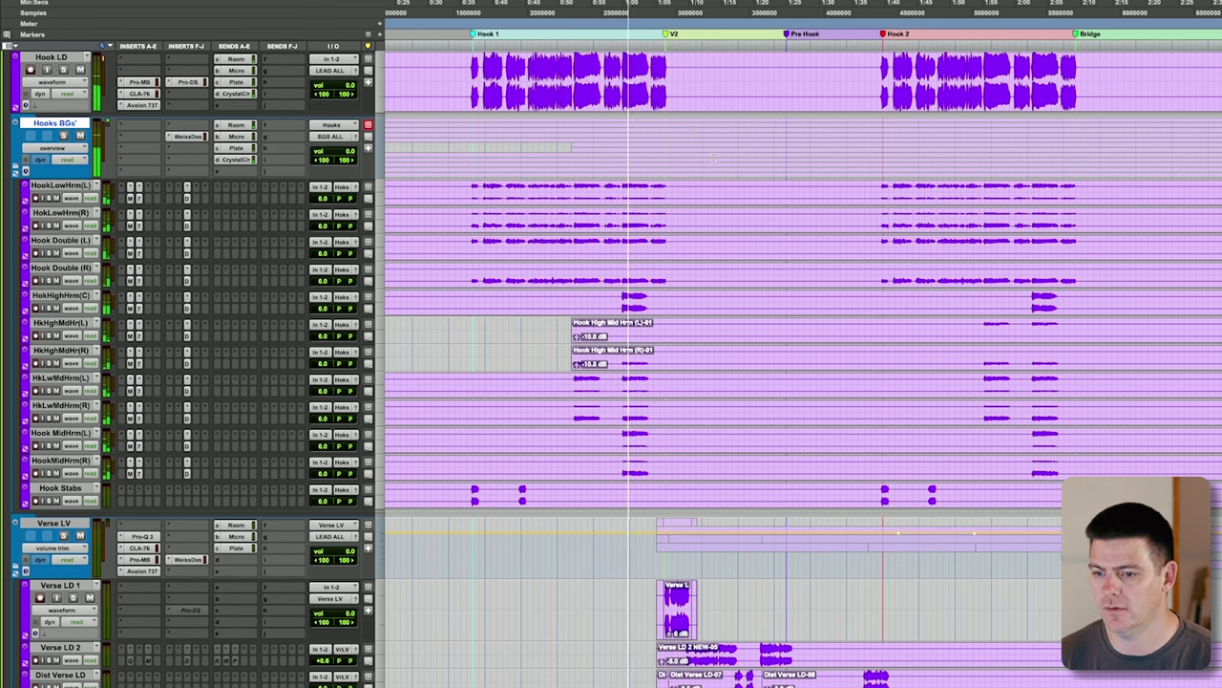
{"action": "scroll", "coordinate": [776, 225], "scroll_direction": "down", "scroll_amount": 3}
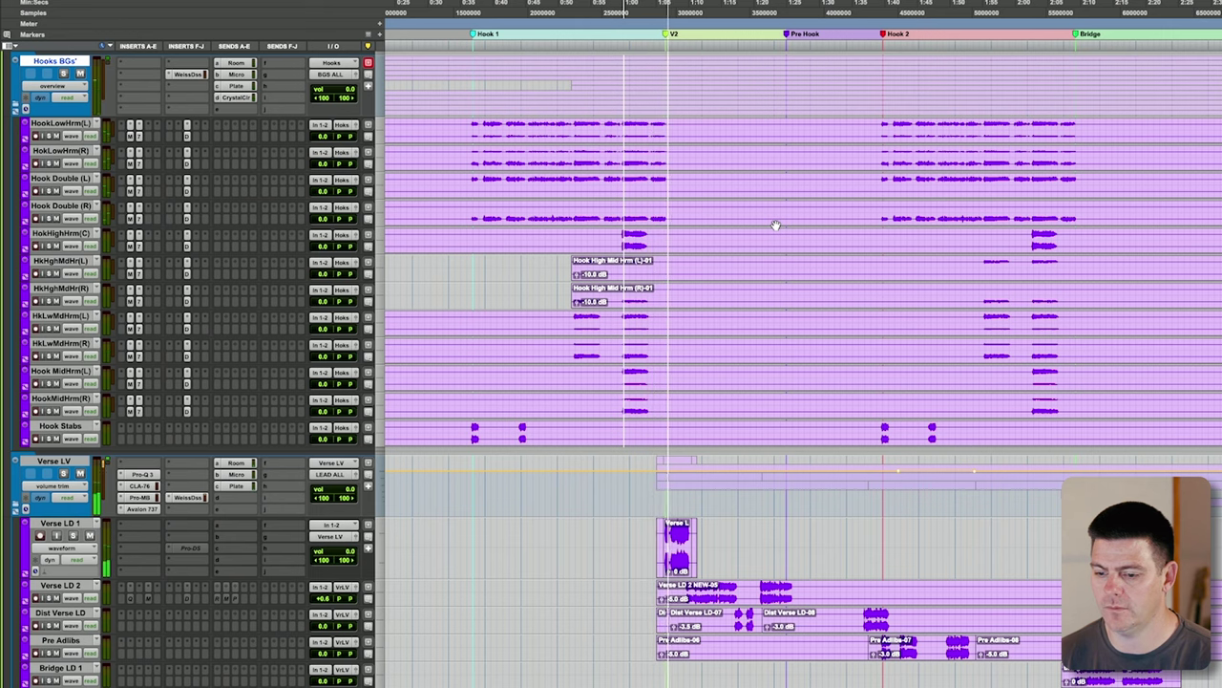
{"action": "scroll", "coordinate": [776, 226], "scroll_direction": "down", "scroll_amount": 3}
{"action": "scroll", "coordinate": [775, 221], "scroll_direction": "down", "scroll_amount": 4}
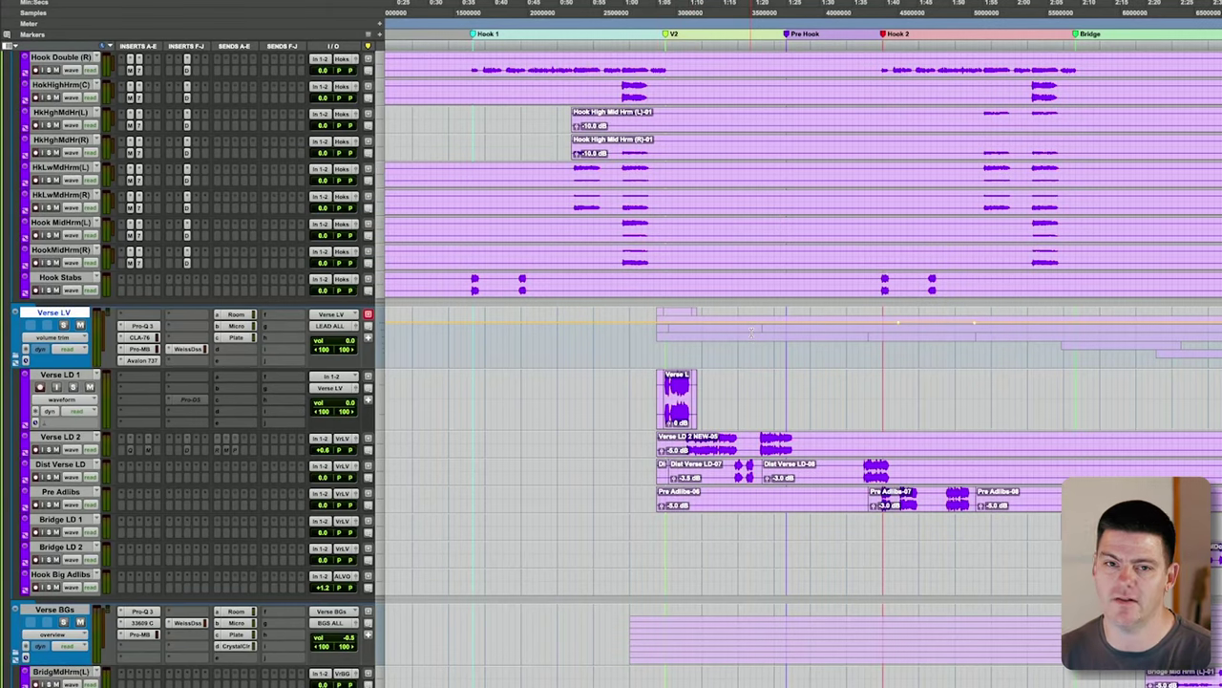
{"action": "scroll", "coordinate": [752, 332], "scroll_direction": "down", "scroll_amount": 2}
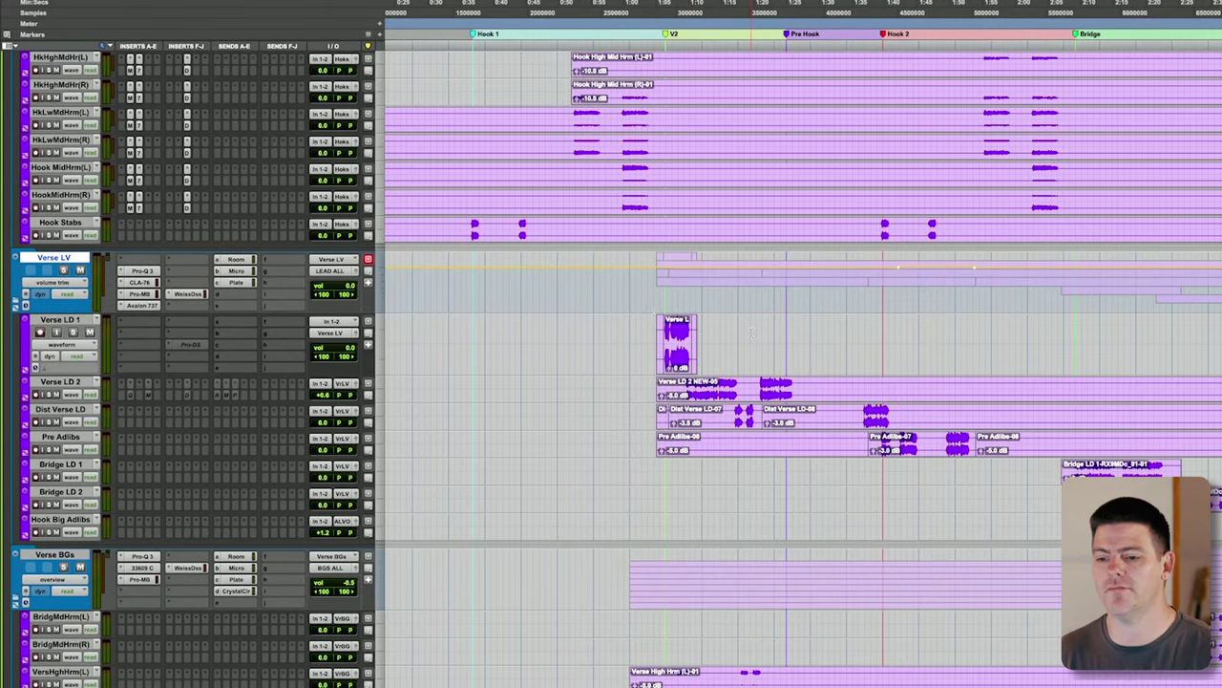
{"action": "scroll", "coordinate": [751, 331], "scroll_direction": "down", "scroll_amount": 2}
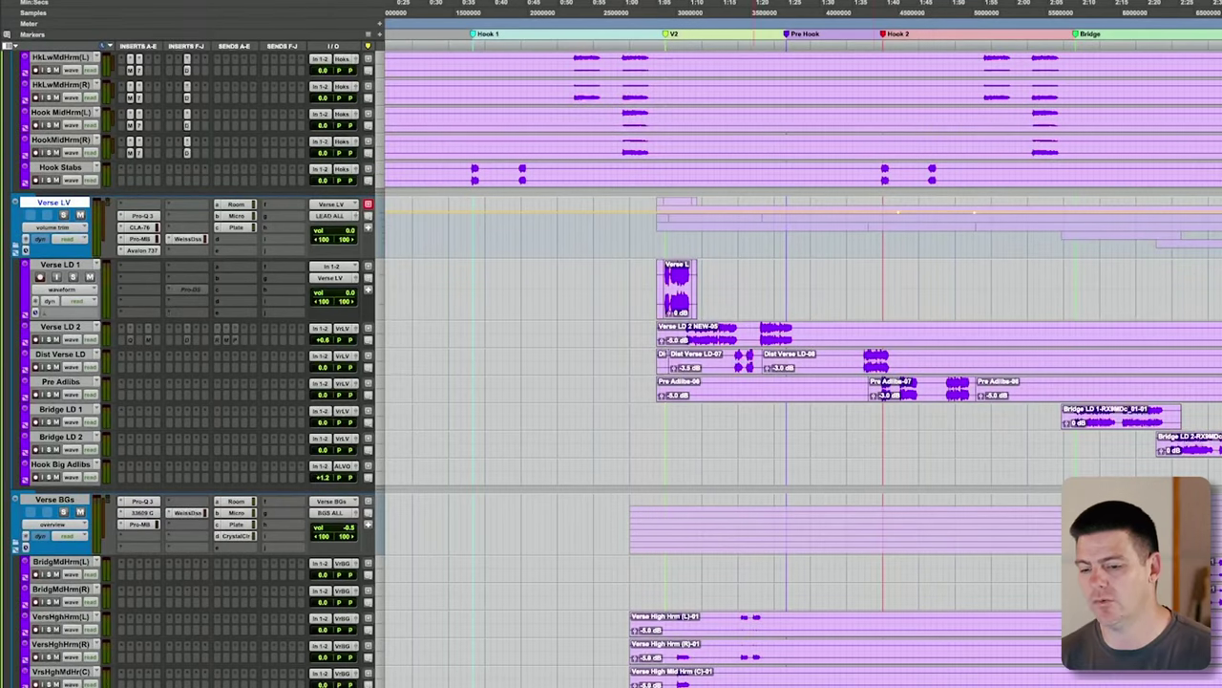
{"action": "scroll", "coordinate": [866, 339], "scroll_direction": "down", "scroll_amount": 1}
{"action": "scroll", "coordinate": [706, 287], "scroll_direction": "down", "scroll_amount": 1}
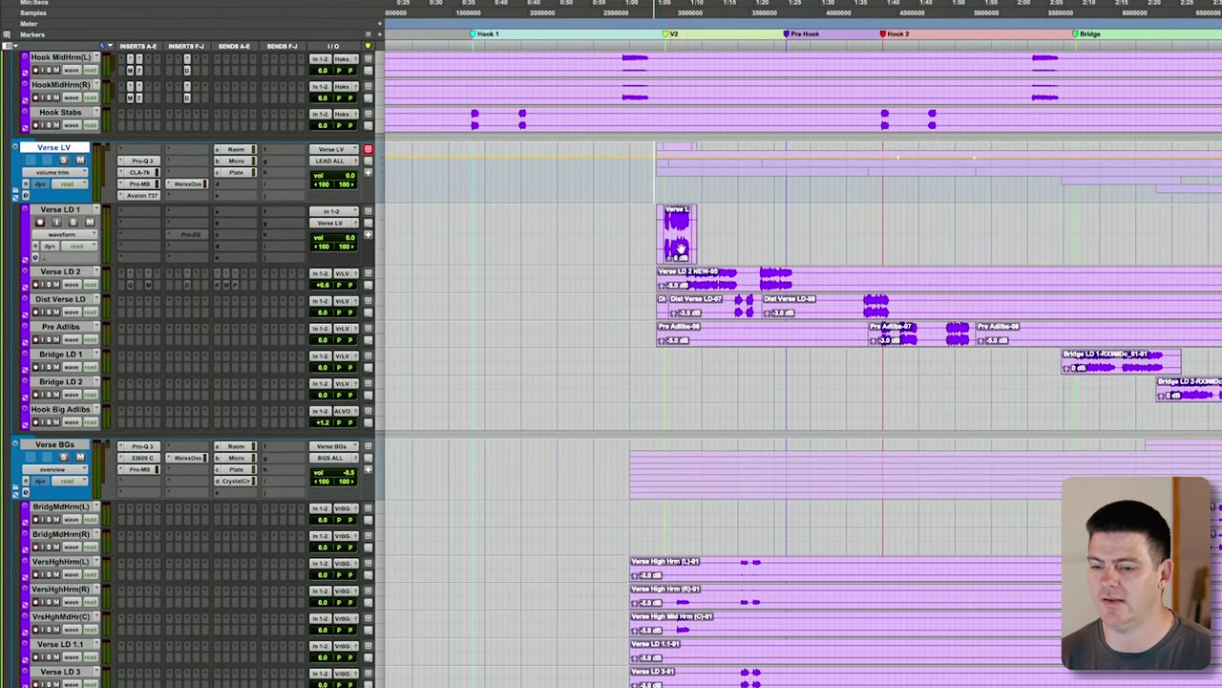
Set the Verse LD 2 track to medium height.
{"action": "left_click", "coordinate": [372, 277]}
{"action": "left_click", "coordinate": [385, 289]}
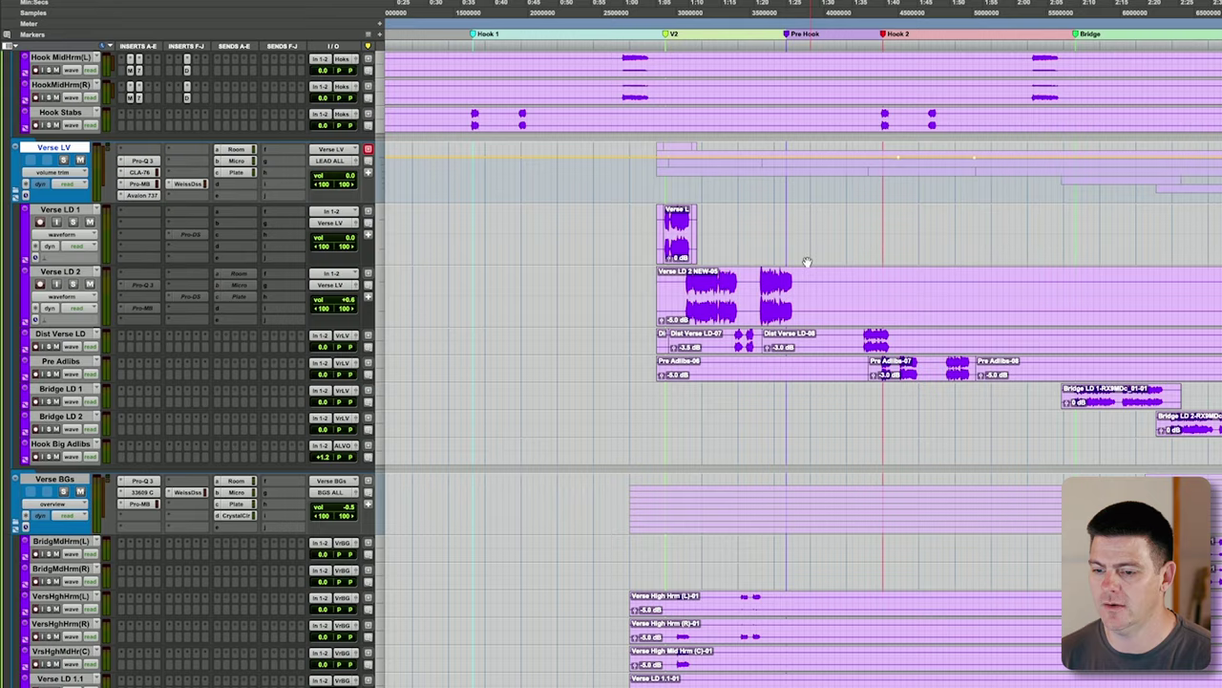
{"action": "scroll", "coordinate": [695, 267], "scroll_direction": "down", "scroll_amount": 5}
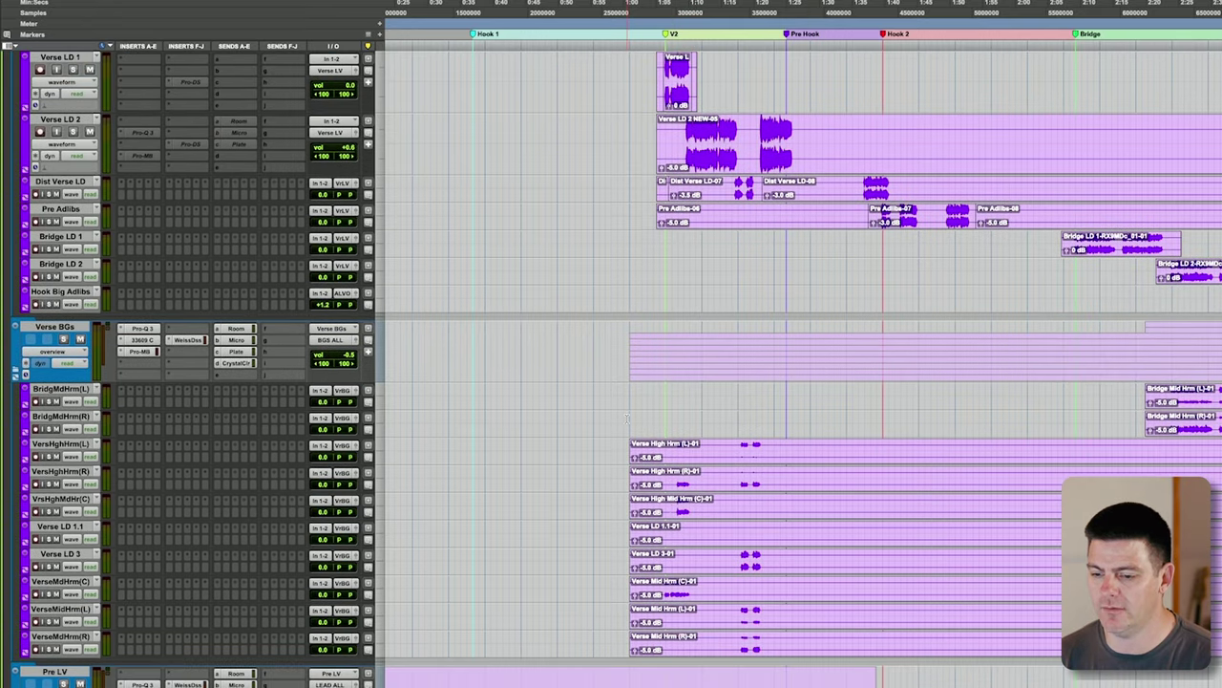
Select and play the Verse BGs harmony clips zoomed in, then zoom the timeline back out.
{"action": "left_click_drag", "start_coordinate": [627, 419], "coordinate": [761, 640]}
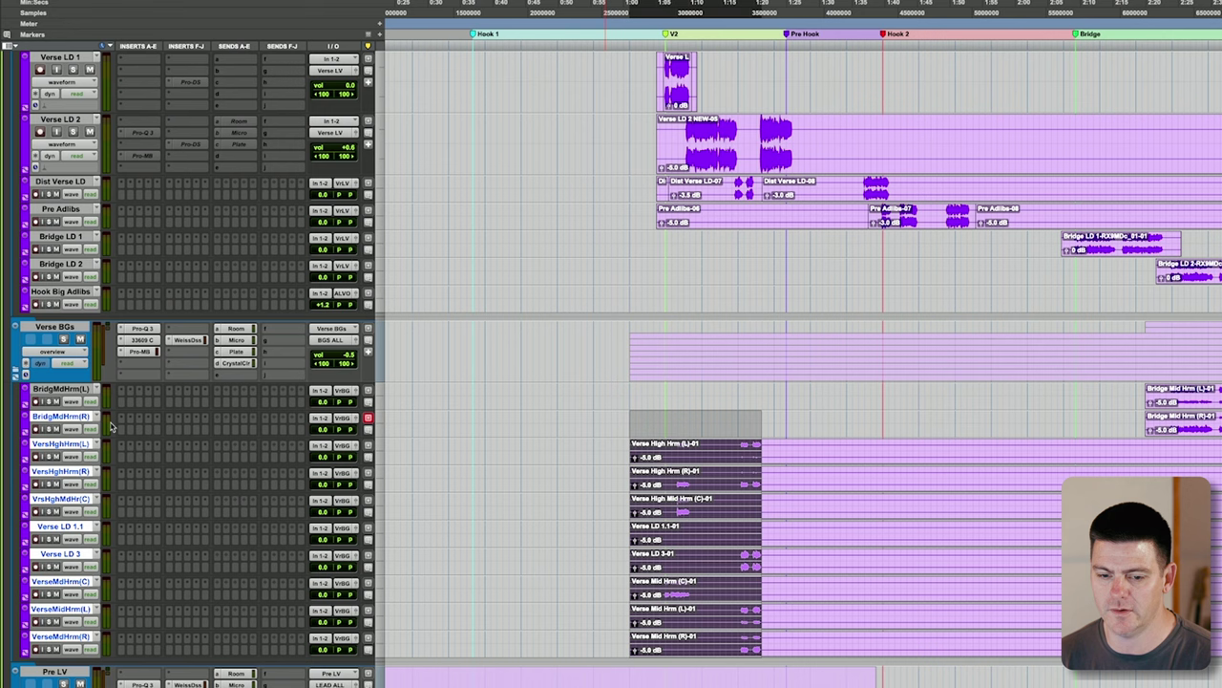
{"action": "left_click", "coordinate": [616, 417]}
{"action": "key", "text": "super+bracketright"}
{"action": "key", "text": "super+bracketright"}
{"action": "key", "text": "space"}
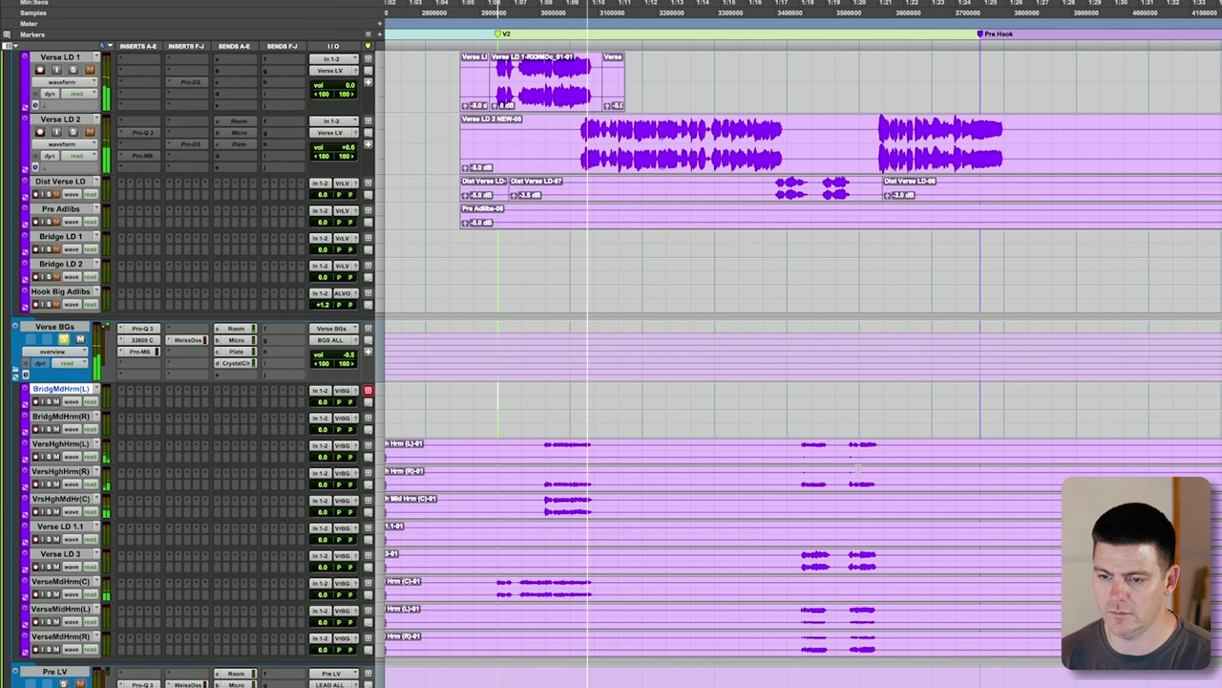
{"action": "left_click", "coordinate": [789, 447]}
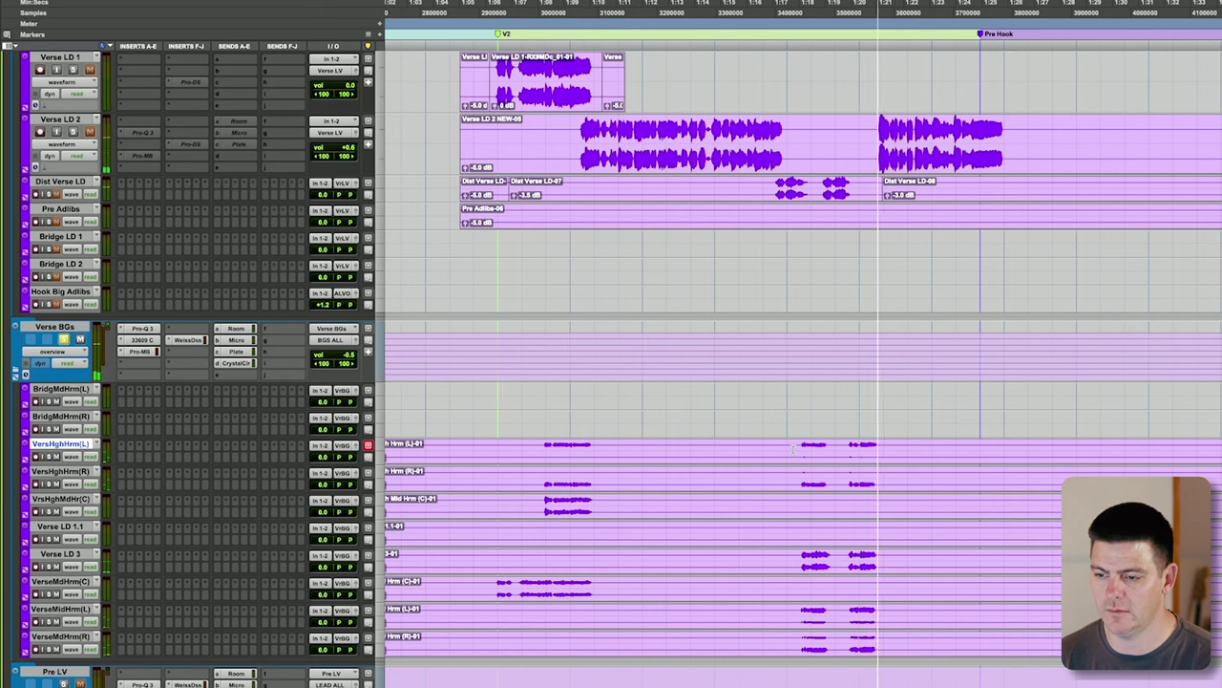
{"action": "key", "text": "ctrl+bracketleft"}
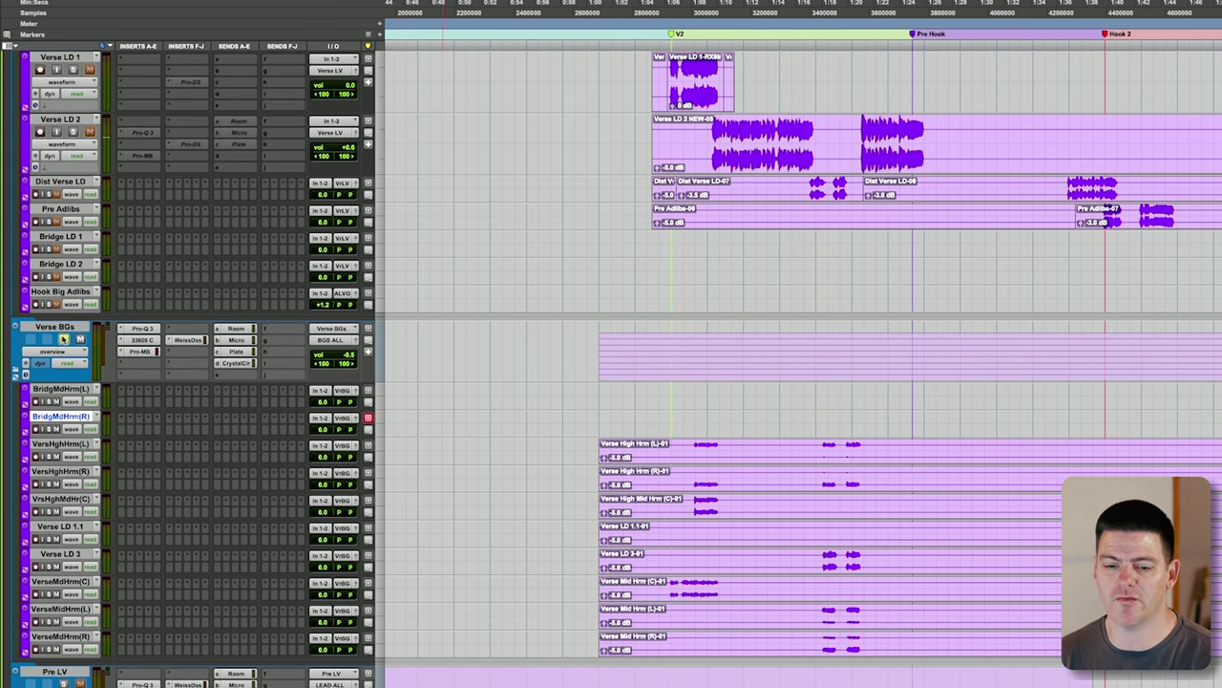
{"action": "key", "text": "ctrl+bracketleft"}
Play the vocal arrangement from the pre-hook while scrolling through the lead and harmony tracks.
{"action": "scroll", "coordinate": [616, 399], "scroll_direction": "up", "scroll_amount": 8}
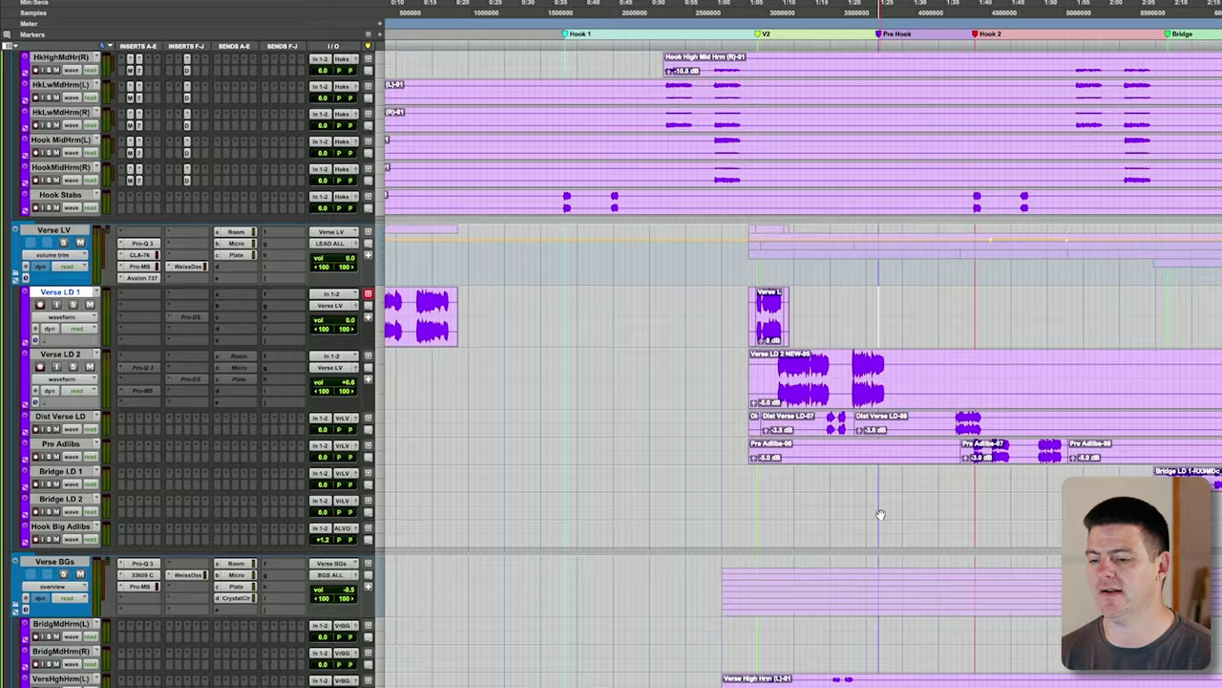
{"action": "scroll", "coordinate": [880, 514], "scroll_direction": "down", "scroll_amount": 10}
{"action": "key", "text": "space"}
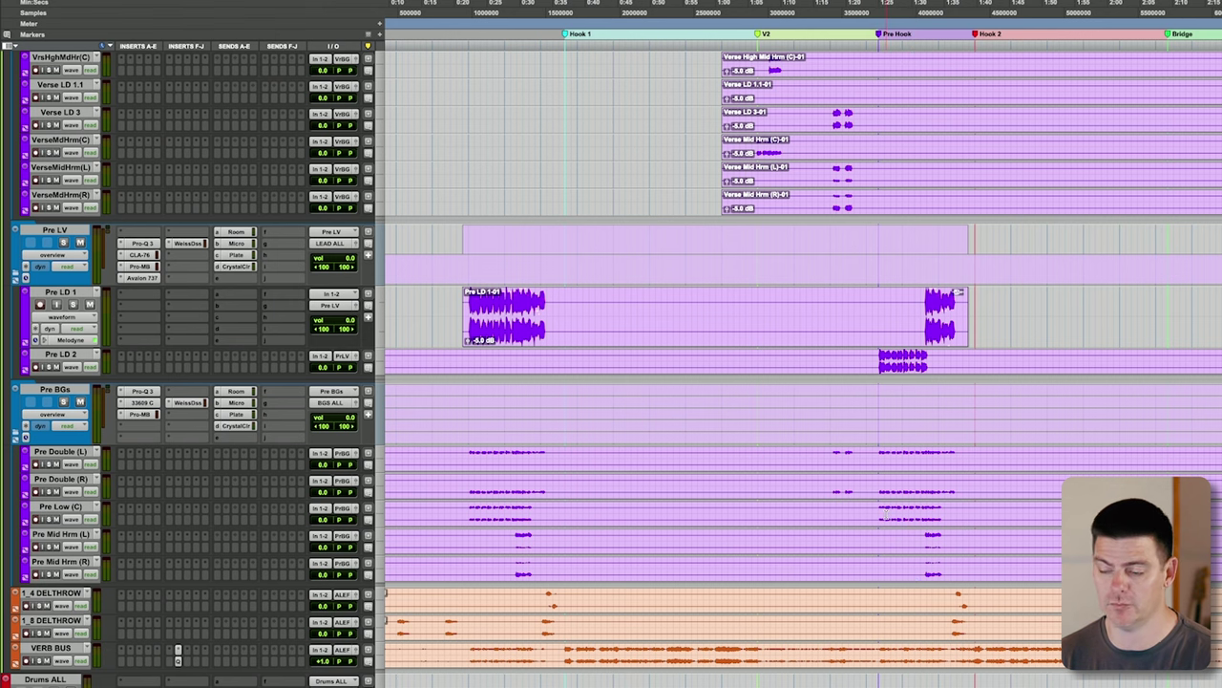
{"action": "scroll", "coordinate": [896, 436], "scroll_direction": "up", "scroll_amount": 15}
{"action": "scroll", "coordinate": [764, 401], "scroll_direction": "down", "scroll_amount": 5}
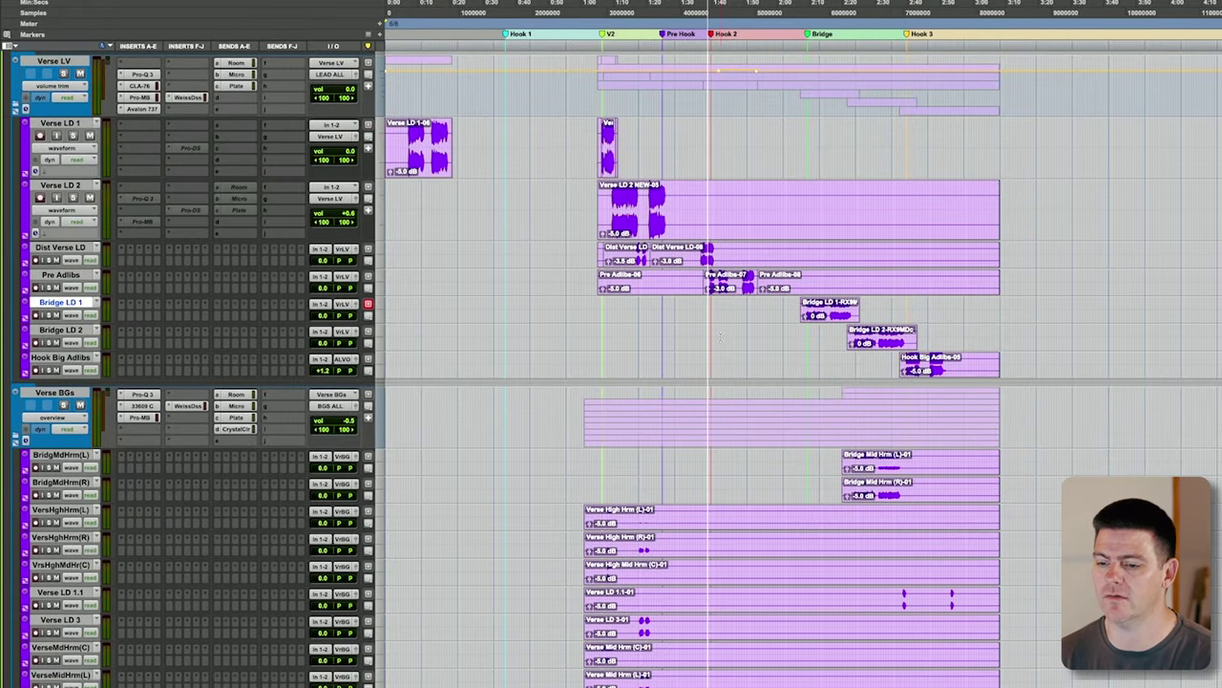
{"action": "scroll", "coordinate": [720, 334], "scroll_direction": "down", "scroll_amount": 10}
{"action": "scroll", "coordinate": [721, 339], "scroll_direction": "up", "scroll_amount": 4}
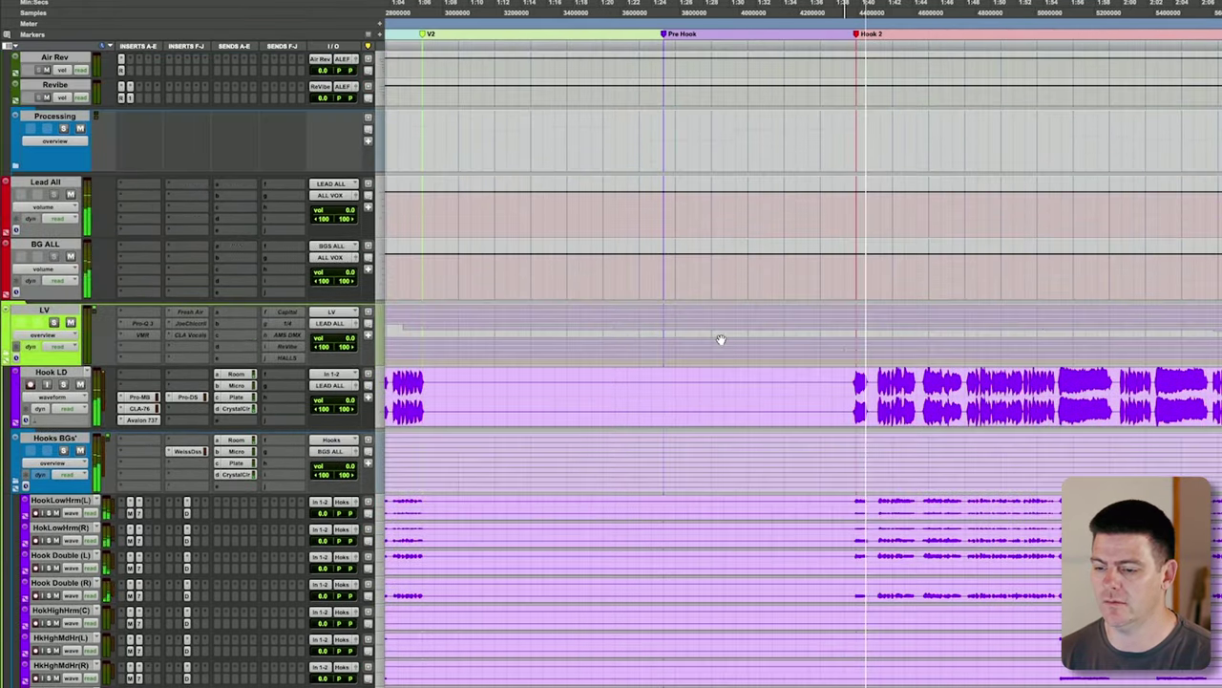
{"action": "scroll", "coordinate": [721, 339], "scroll_direction": "down", "scroll_amount": 5}
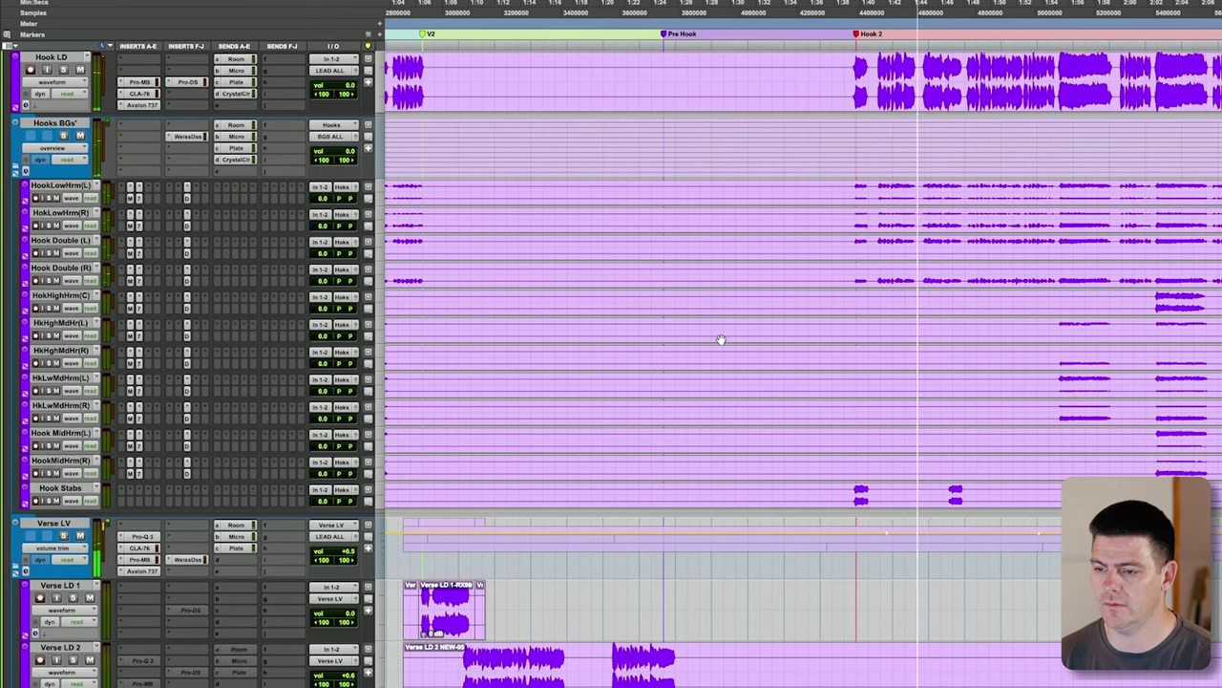
Select the Hook LD track and restart playback to hear Hook 2.
{"action": "left_click", "coordinate": [946, 95]}
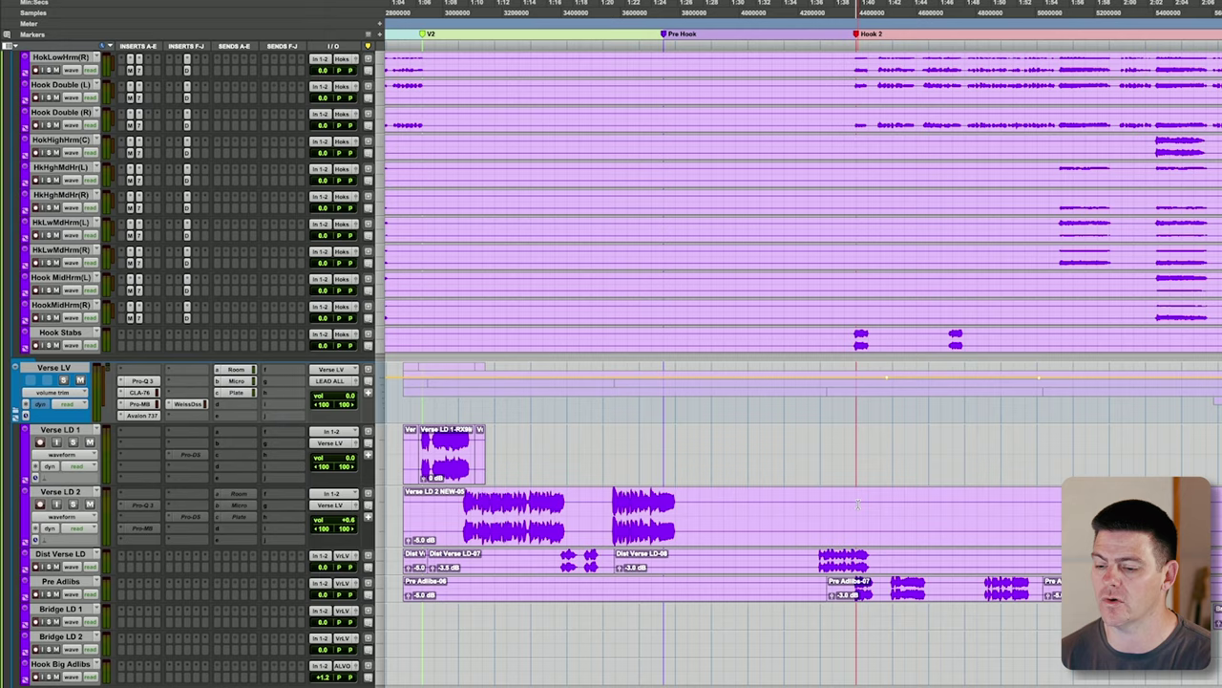
{"action": "scroll", "coordinate": [858, 504], "scroll_direction": "down", "scroll_amount": 2}
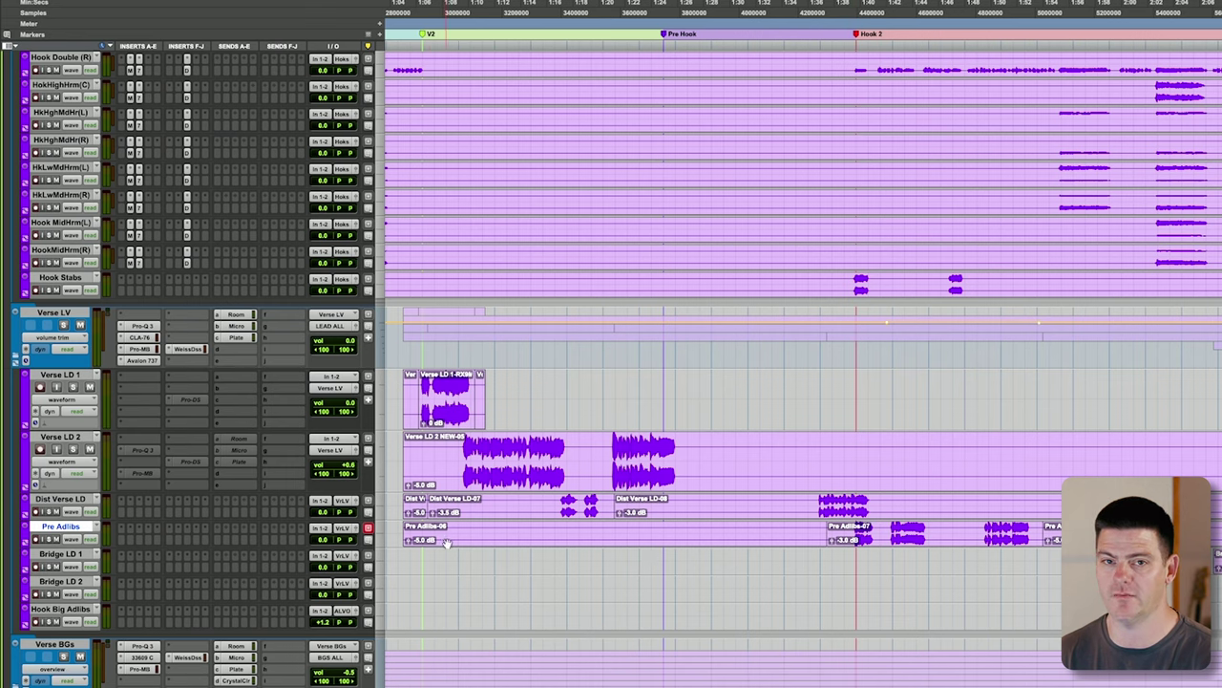
{"action": "key", "text": "space"}
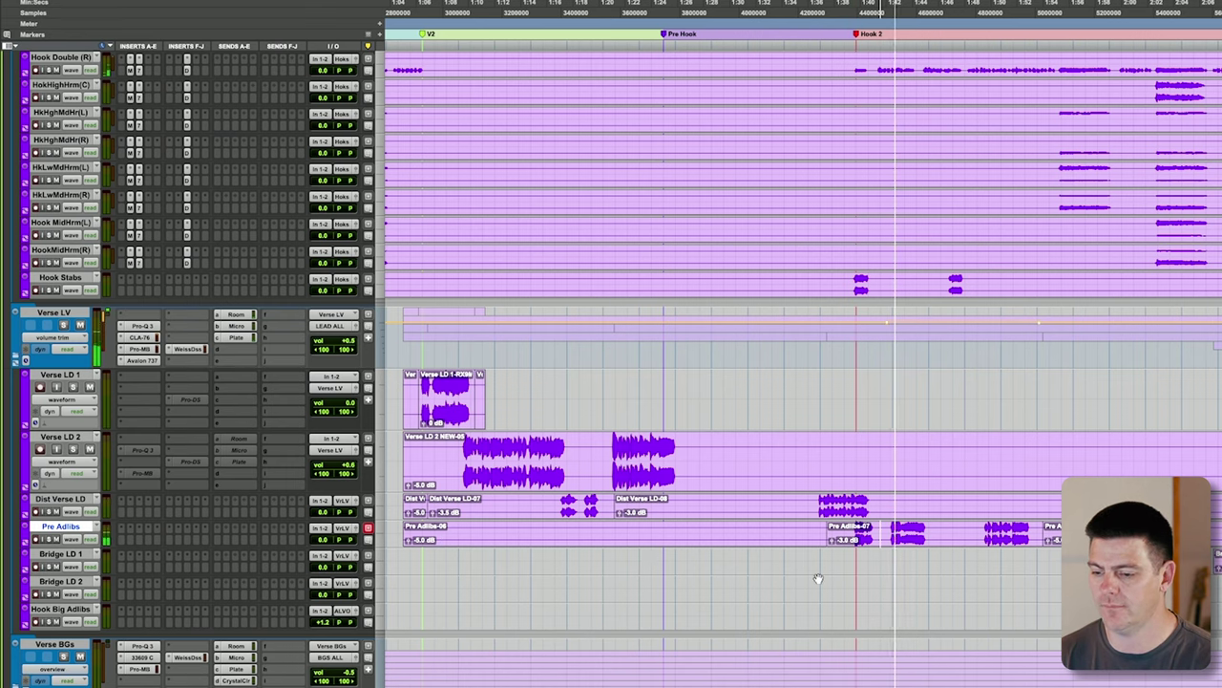
{"action": "scroll", "coordinate": [819, 579], "scroll_direction": "right", "scroll_amount": 3}
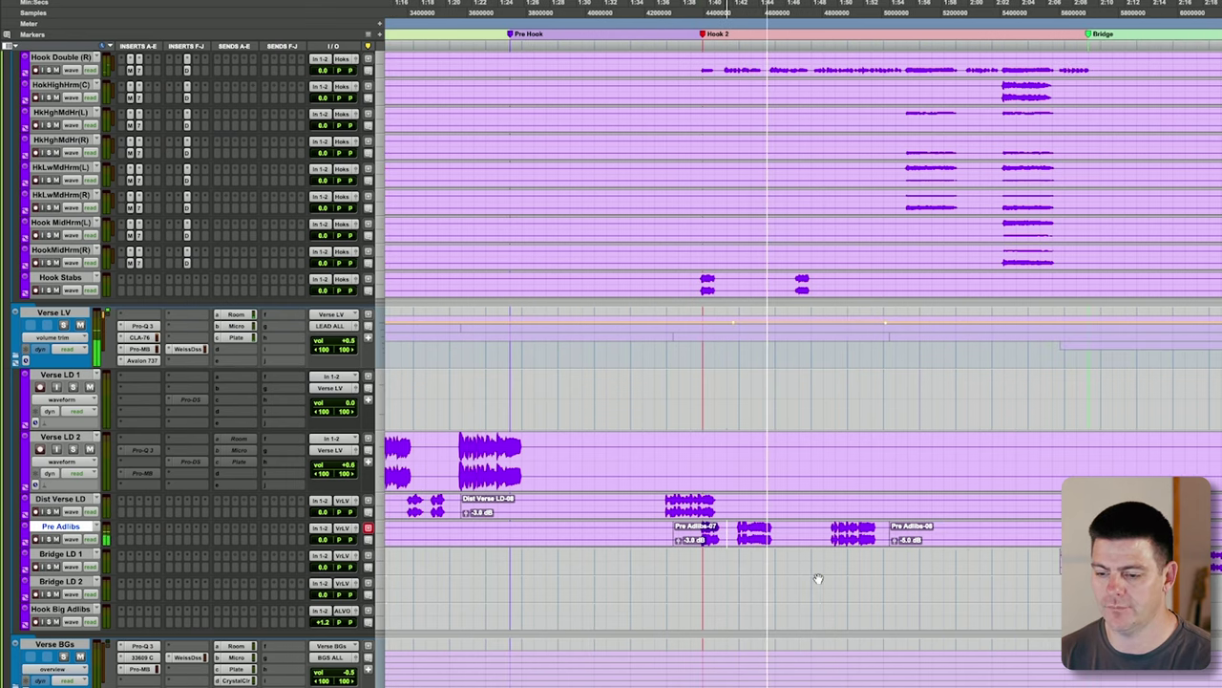
{"action": "scroll", "coordinate": [819, 579], "scroll_direction": "down", "scroll_amount": 2}
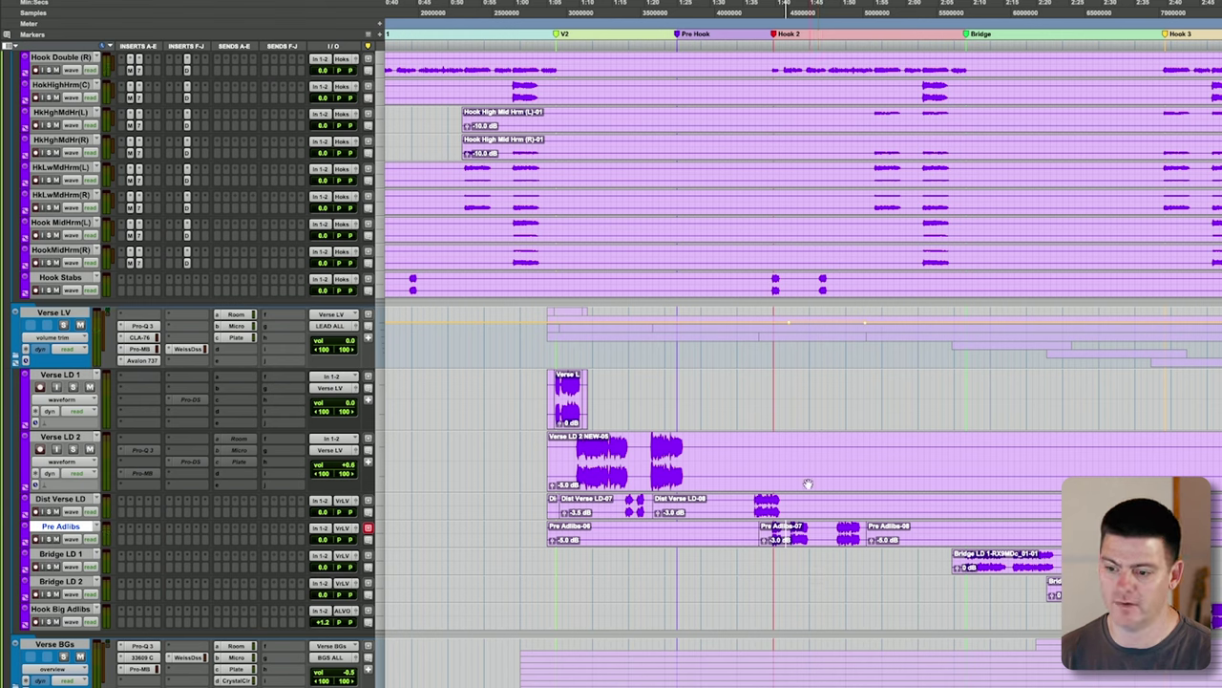
Zoom out and scroll the timeline to bring the bridge into view during playback.
{"action": "scroll", "coordinate": [914, 382], "scroll_direction": "down", "scroll_amount": 2}
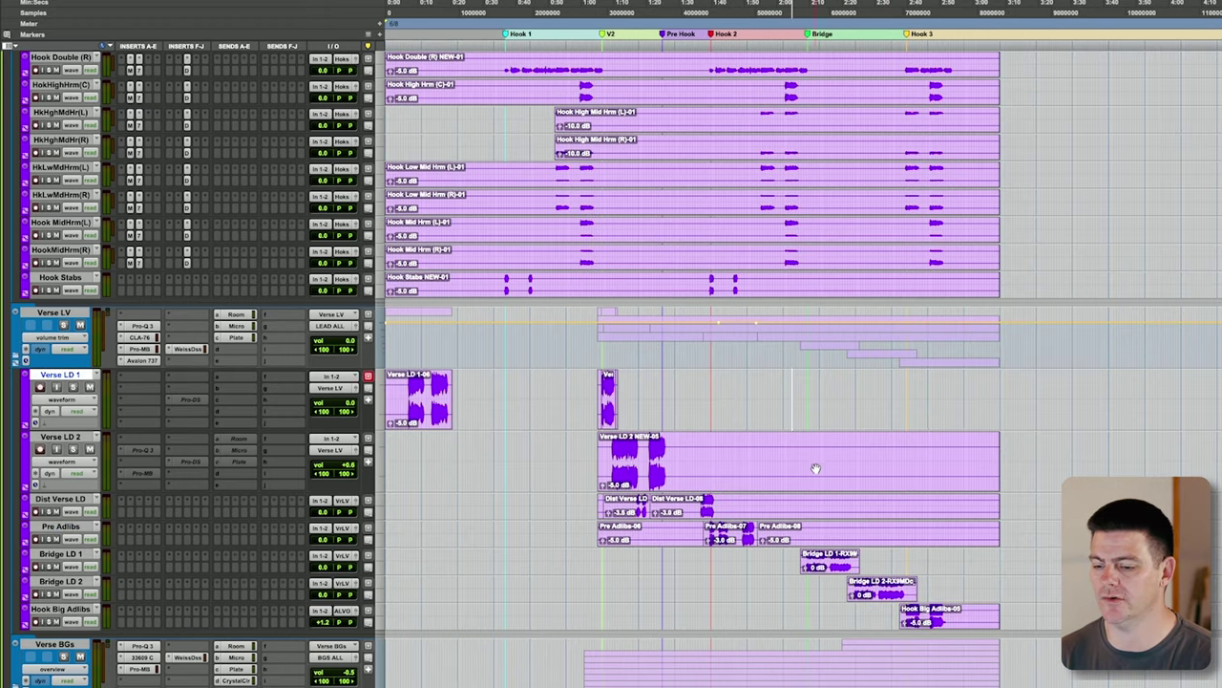
{"action": "scroll", "coordinate": [816, 468], "scroll_direction": "up", "scroll_amount": 4}
{"action": "scroll", "coordinate": [816, 468], "scroll_direction": "down", "scroll_amount": 2}
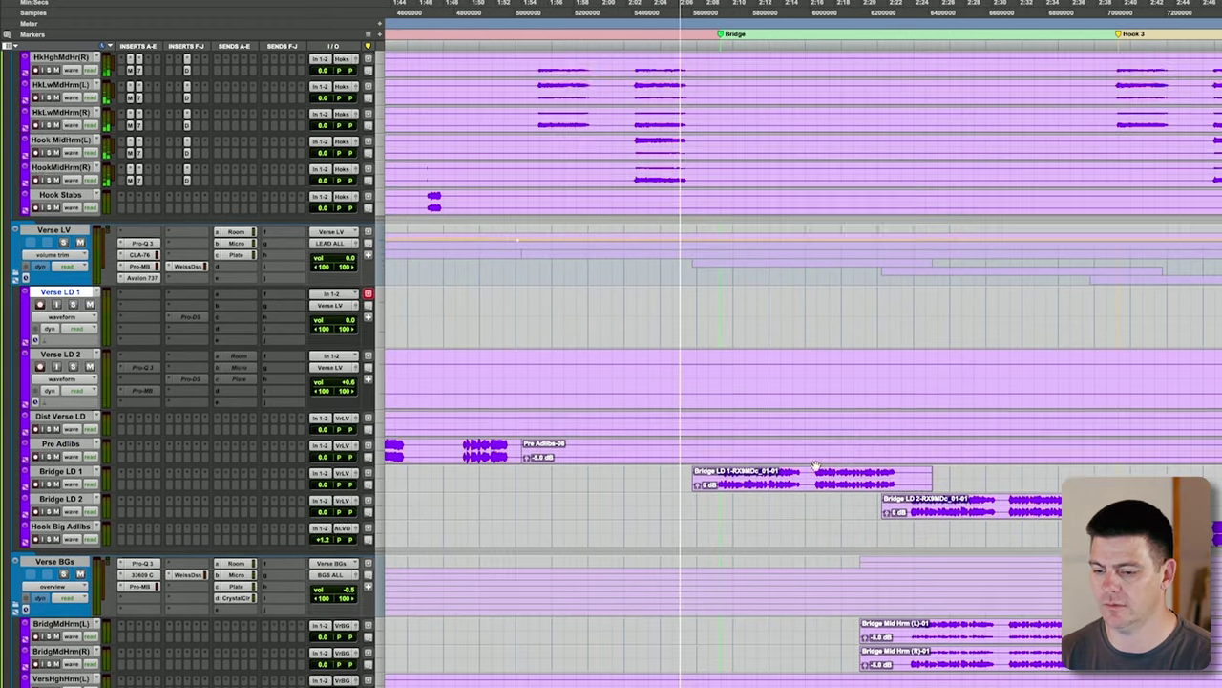
{"action": "scroll", "coordinate": [816, 468], "scroll_direction": "down", "scroll_amount": 1}
{"action": "scroll", "coordinate": [738, 482], "scroll_direction": "up", "scroll_amount": 2}
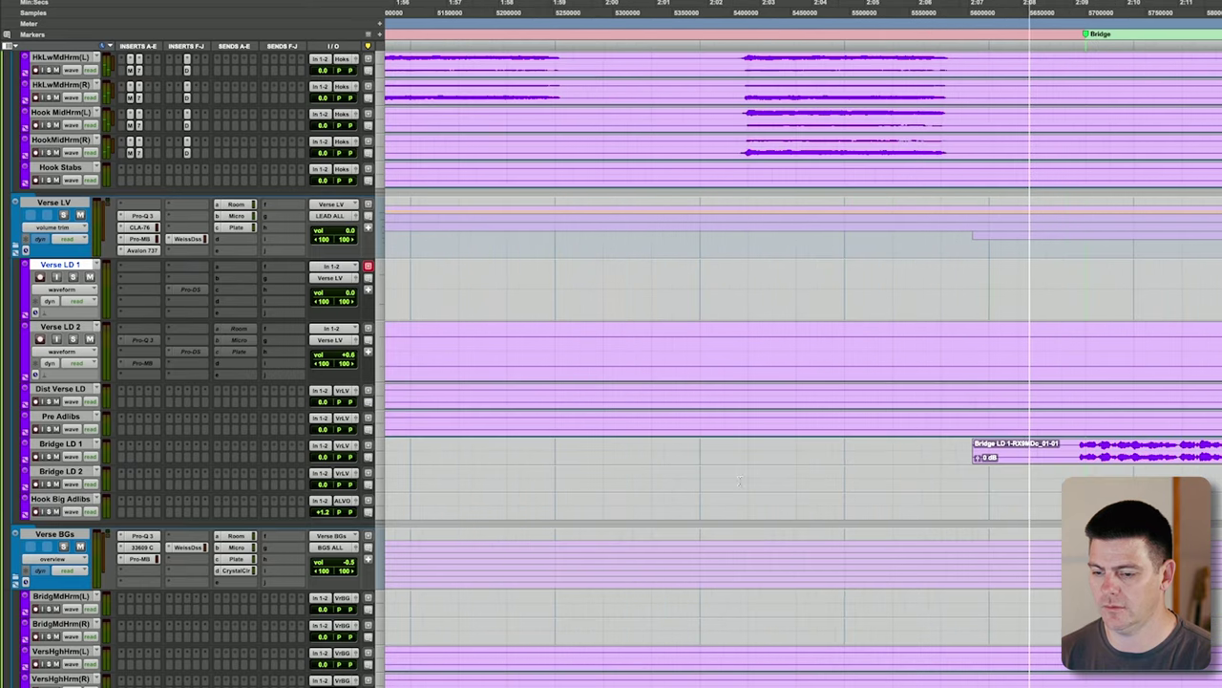
{"action": "scroll", "coordinate": [769, 477], "scroll_direction": "down", "scroll_amount": 1}
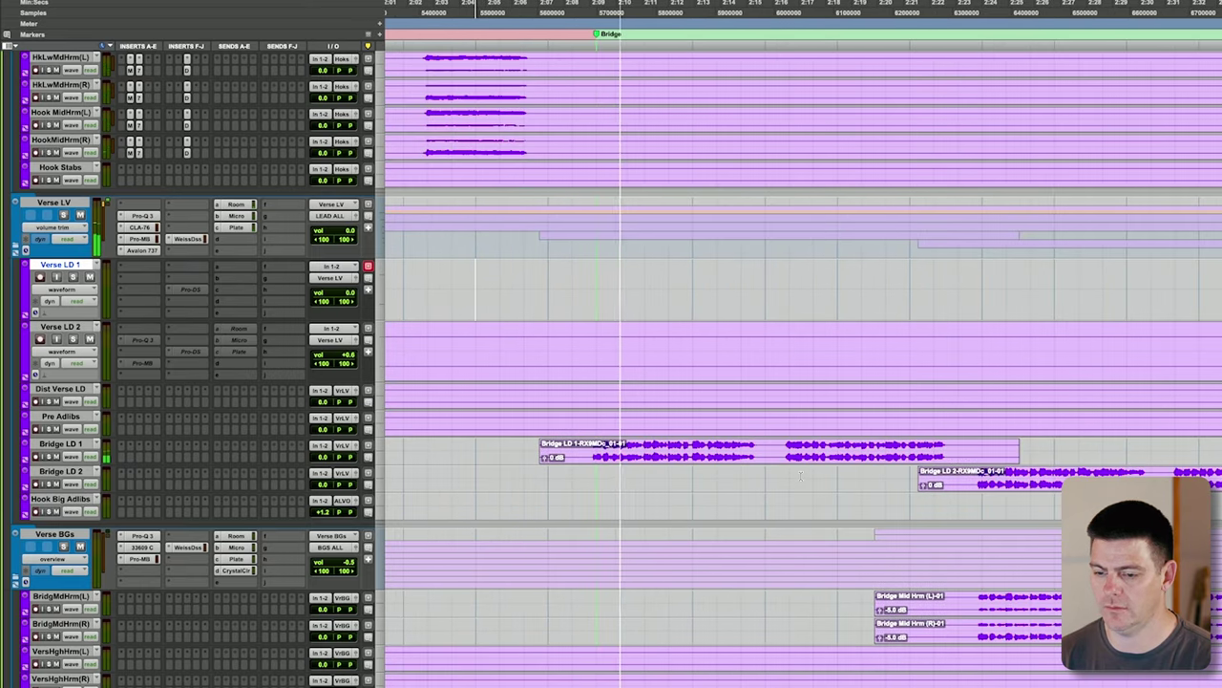
{"action": "scroll", "coordinate": [800, 475], "scroll_direction": "down", "scroll_amount": 1}
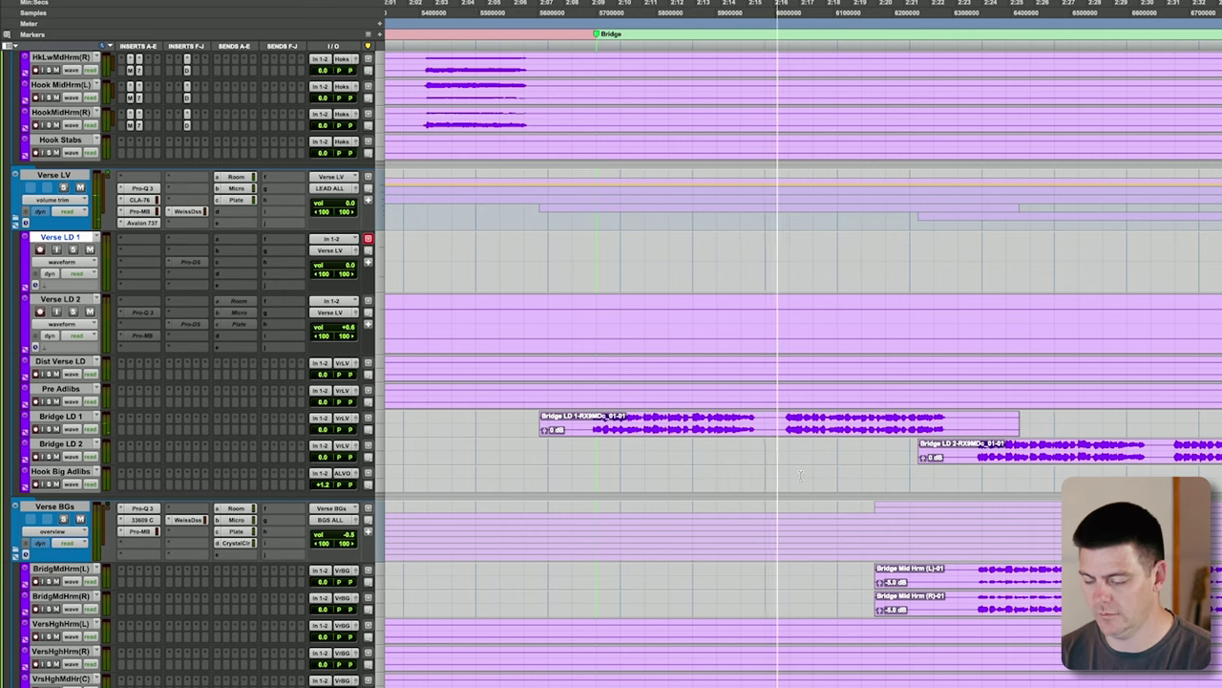
{"action": "key", "text": "r"}
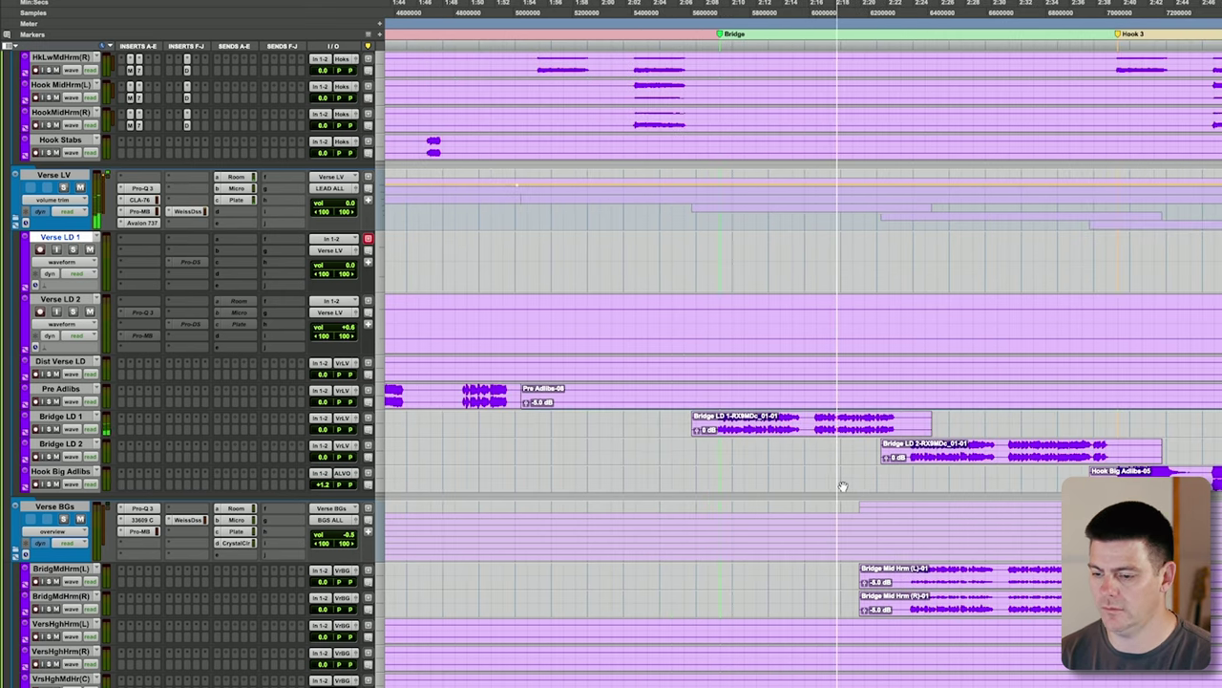
{"action": "scroll", "coordinate": [843, 487], "scroll_direction": "right", "scroll_amount": 3}
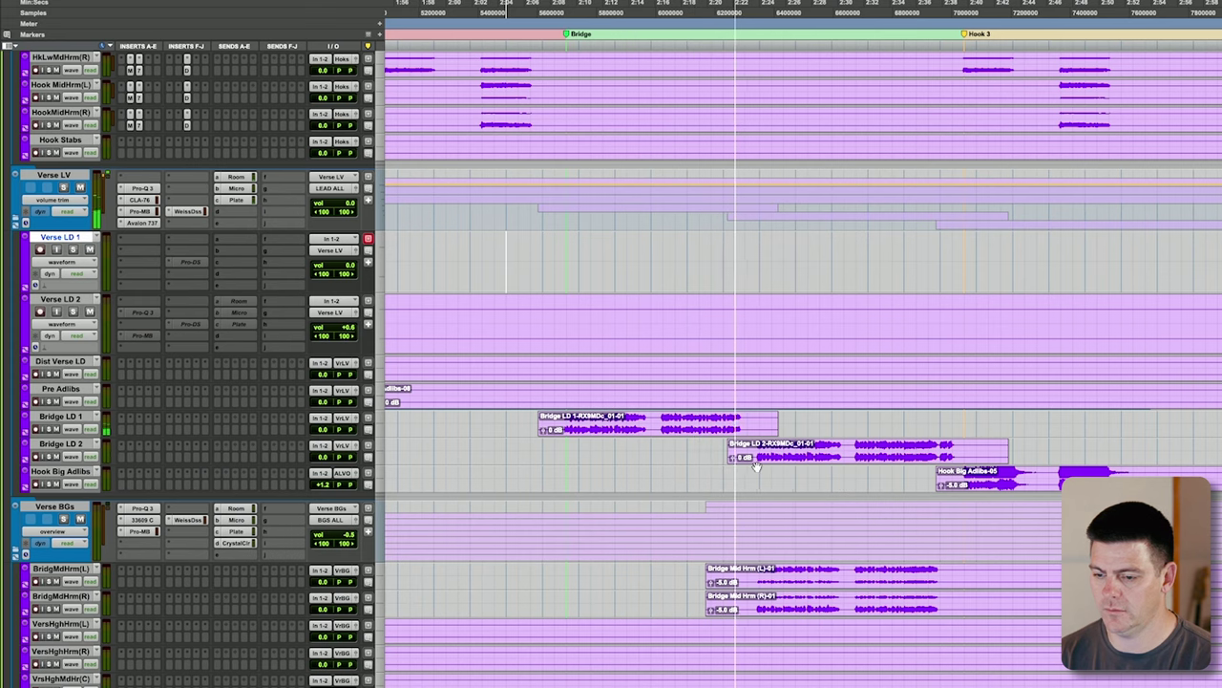
{"action": "scroll", "coordinate": [755, 465], "scroll_direction": "right", "scroll_amount": 5}
{"action": "scroll", "coordinate": [755, 465], "scroll_direction": "left", "scroll_amount": 3}
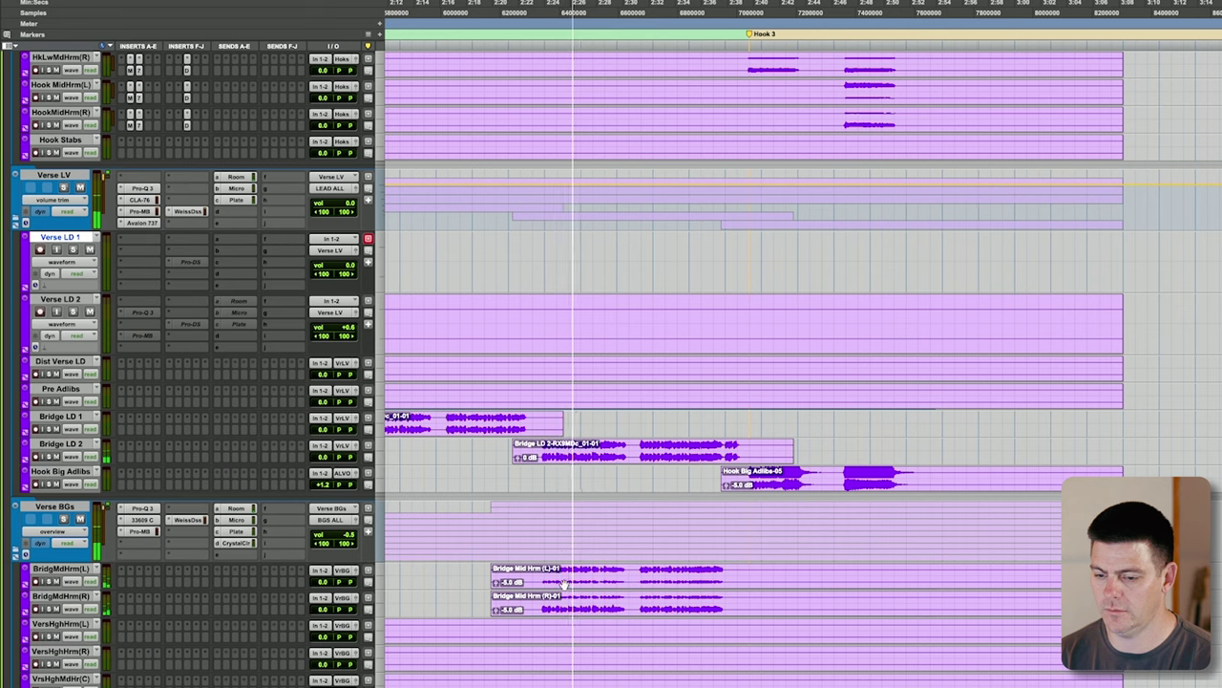
Select the Hook Big Adlibs track, the Bridge LD 1 clip and both BridgMdHrm (L) and (R) harmony tracks.
{"action": "left_click", "coordinate": [543, 477]}
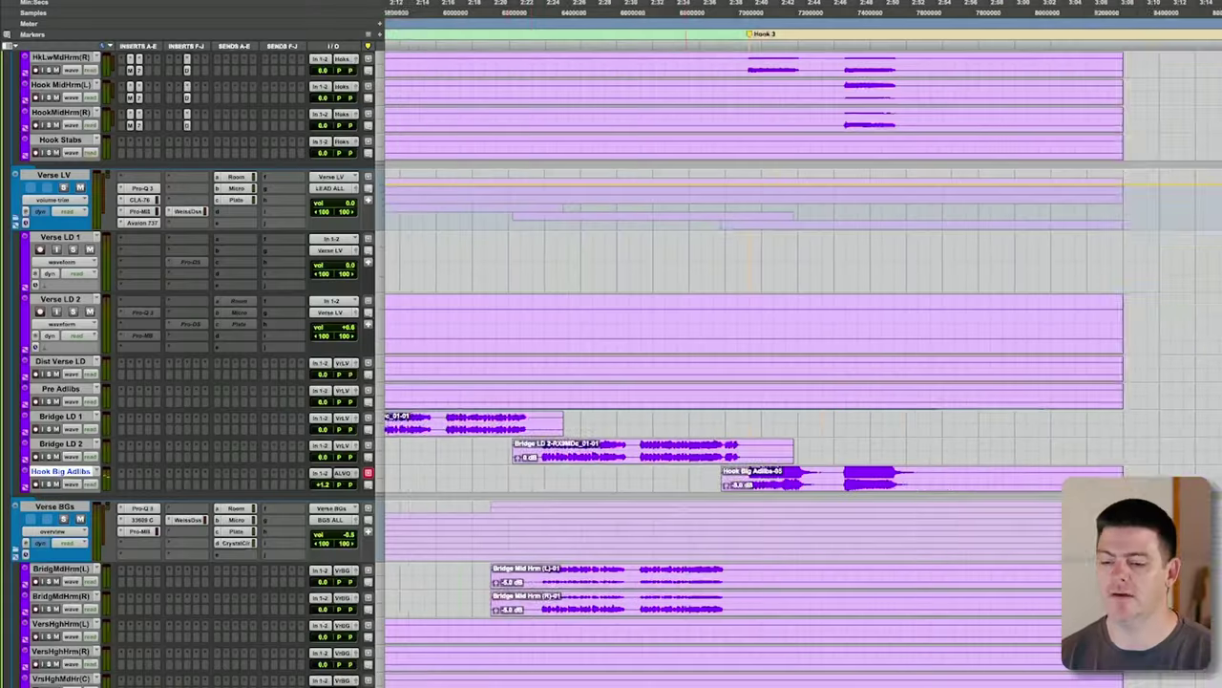
{"action": "left_click", "coordinate": [508, 433]}
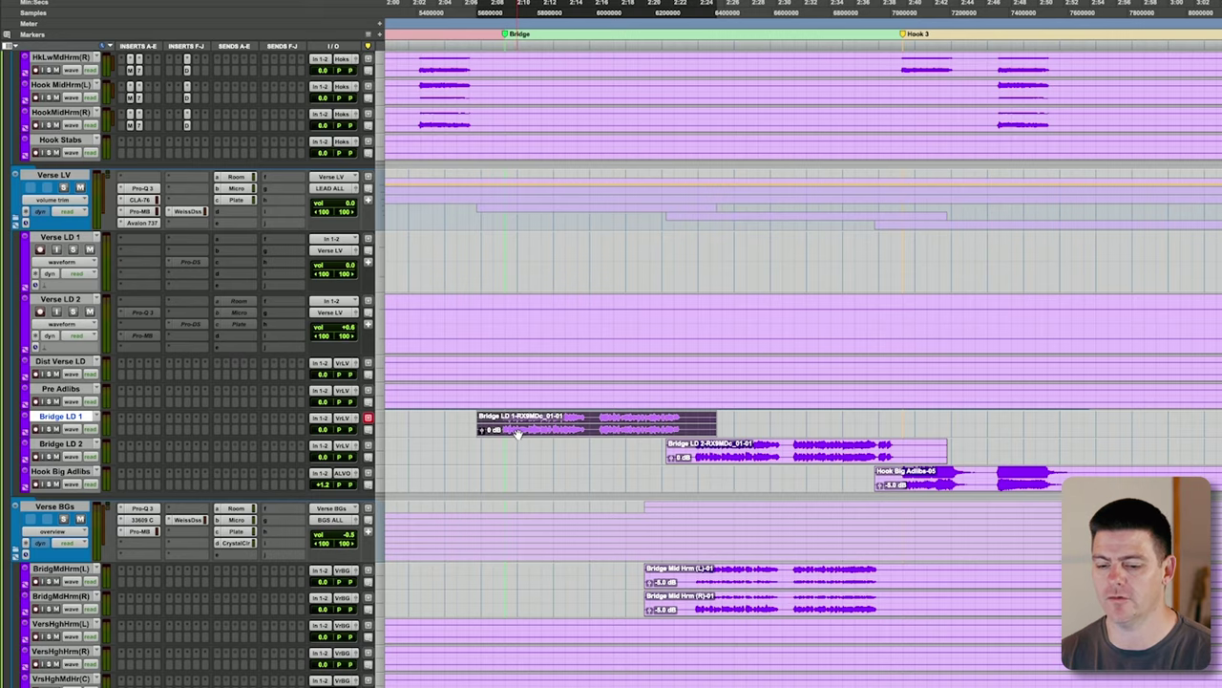
{"action": "scroll", "coordinate": [515, 434], "scroll_direction": "down", "scroll_amount": 3}
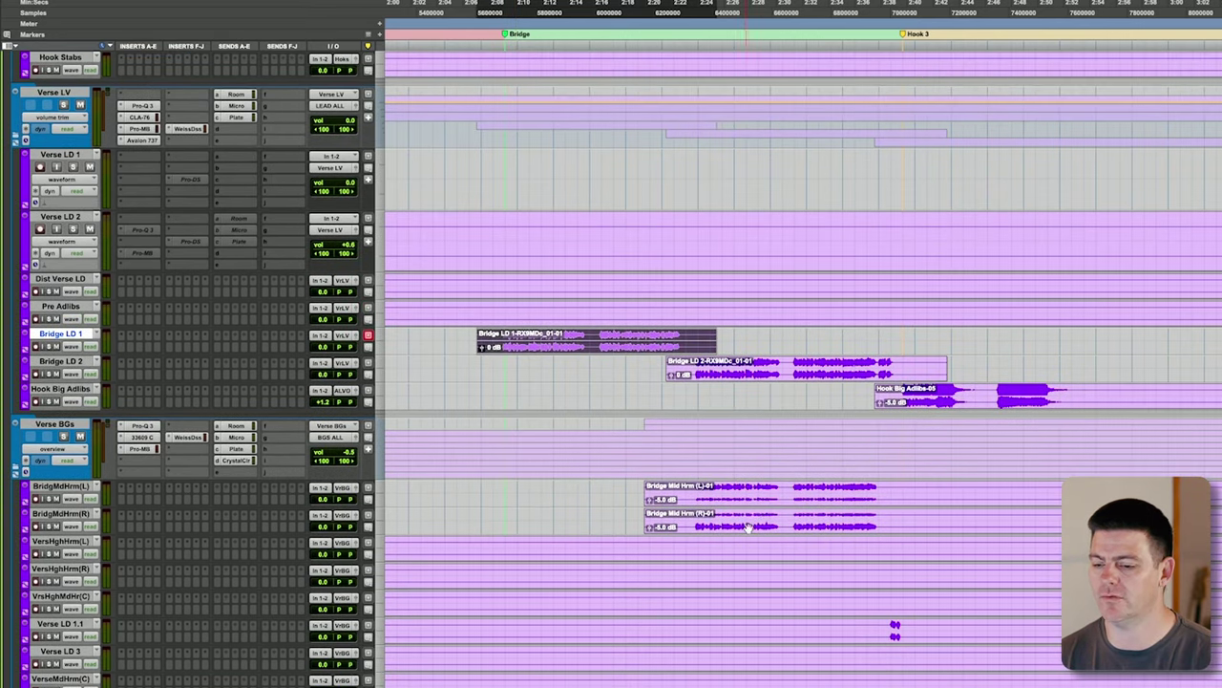
{"action": "left_click", "coordinate": [723, 497]}
{"action": "key", "text": "space"}
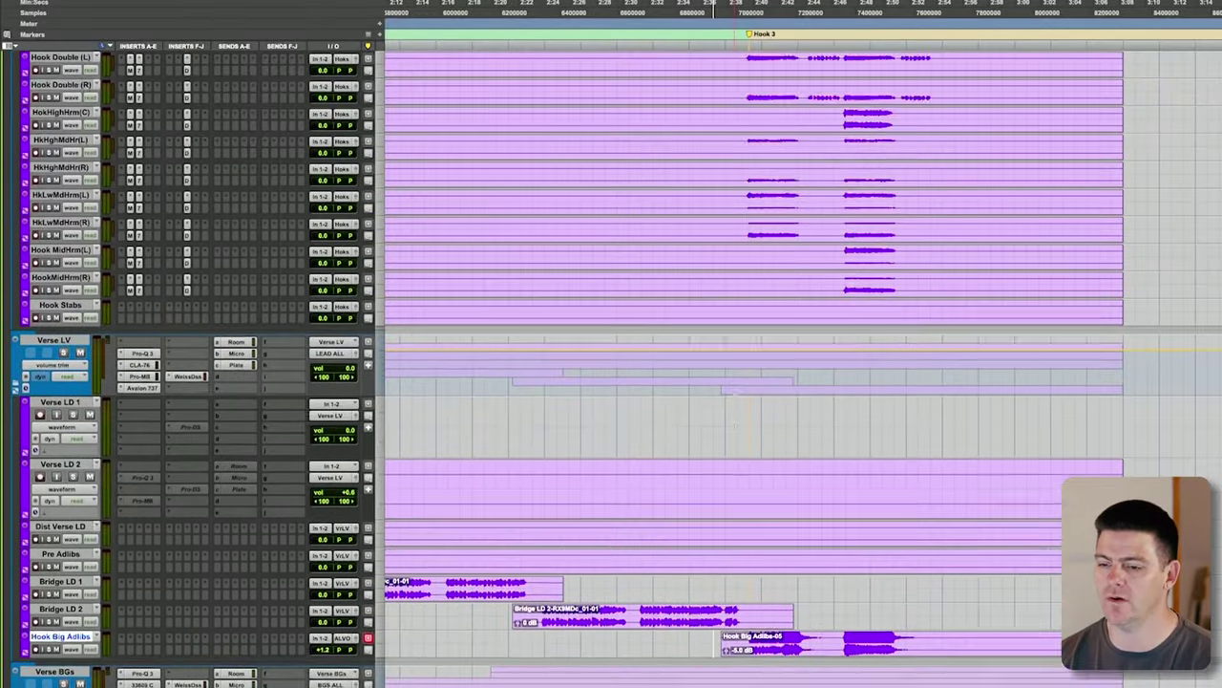
Select Hook Big Adlibs, zoom out to show Pre Adlibs through Hook 3, and play into Hook 3 near 2:40.
{"action": "key", "text": "r"}
{"action": "scroll", "coordinate": [752, 463], "scroll_direction": "down", "scroll_amount": 20}
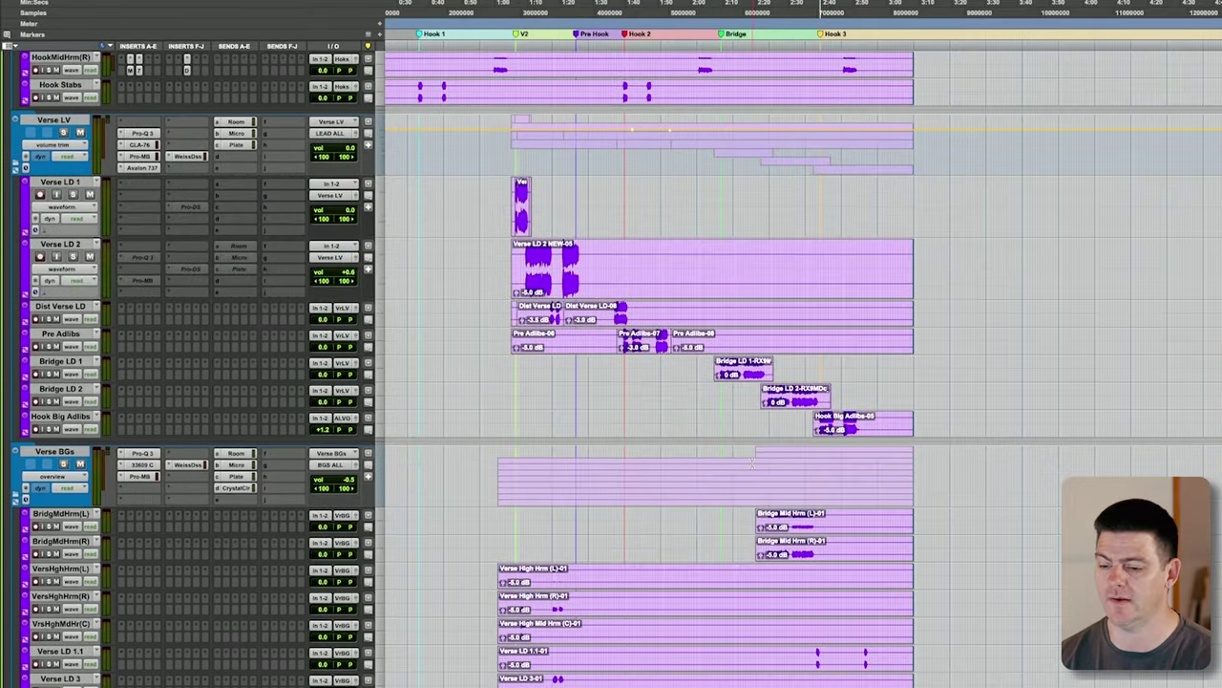
{"action": "key", "text": "t"}
{"action": "key", "text": "t"}
{"action": "key", "text": "t"}
{"action": "scroll", "coordinate": [752, 464], "scroll_direction": "up", "scroll_amount": 9}
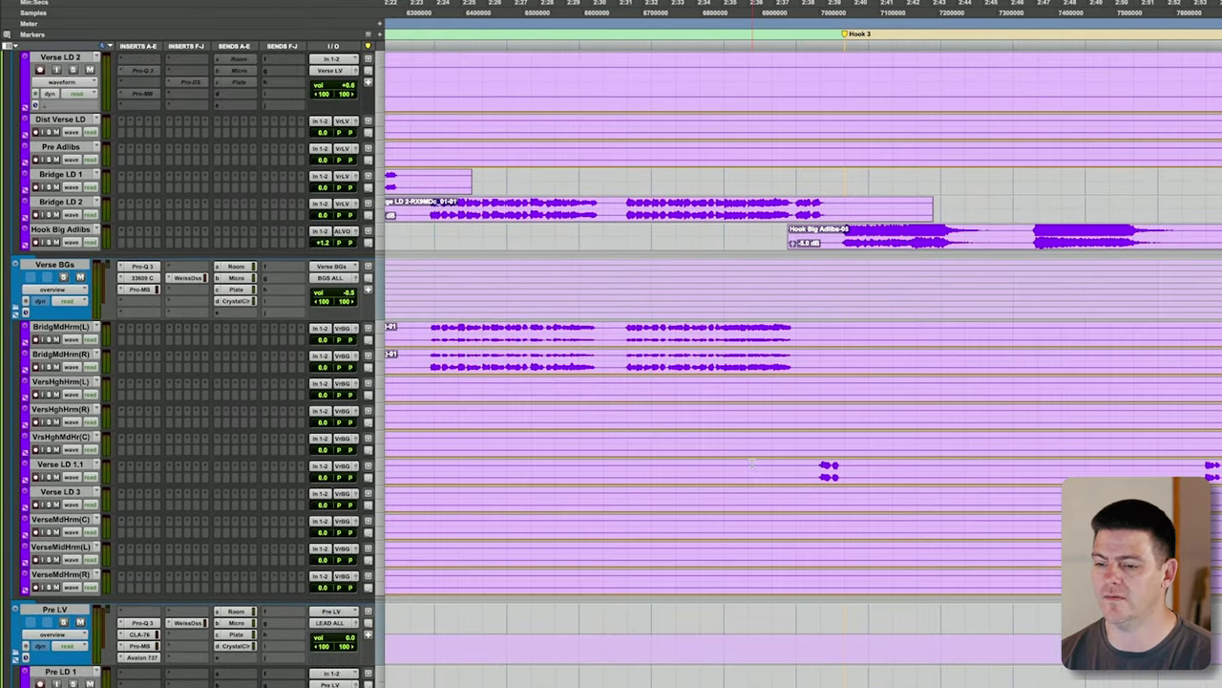
{"action": "left_click", "coordinate": [820, 357]}
{"action": "key", "text": "r"}
{"action": "key", "text": "r"}
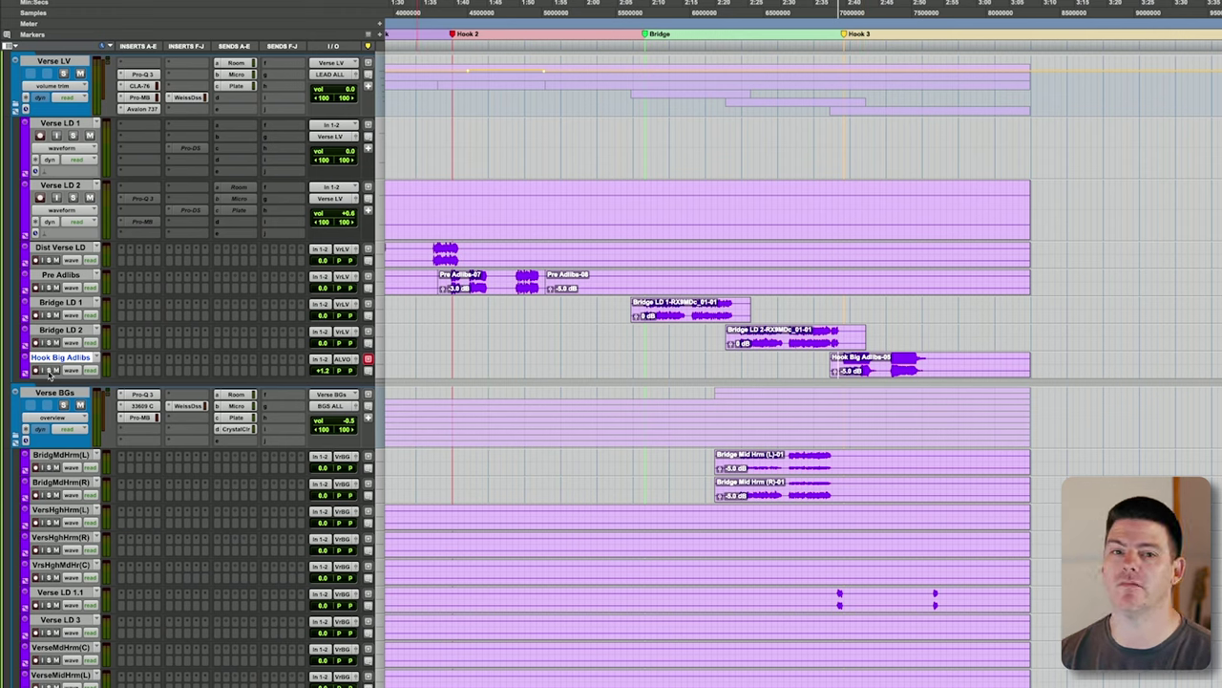
{"action": "key", "text": "space"}
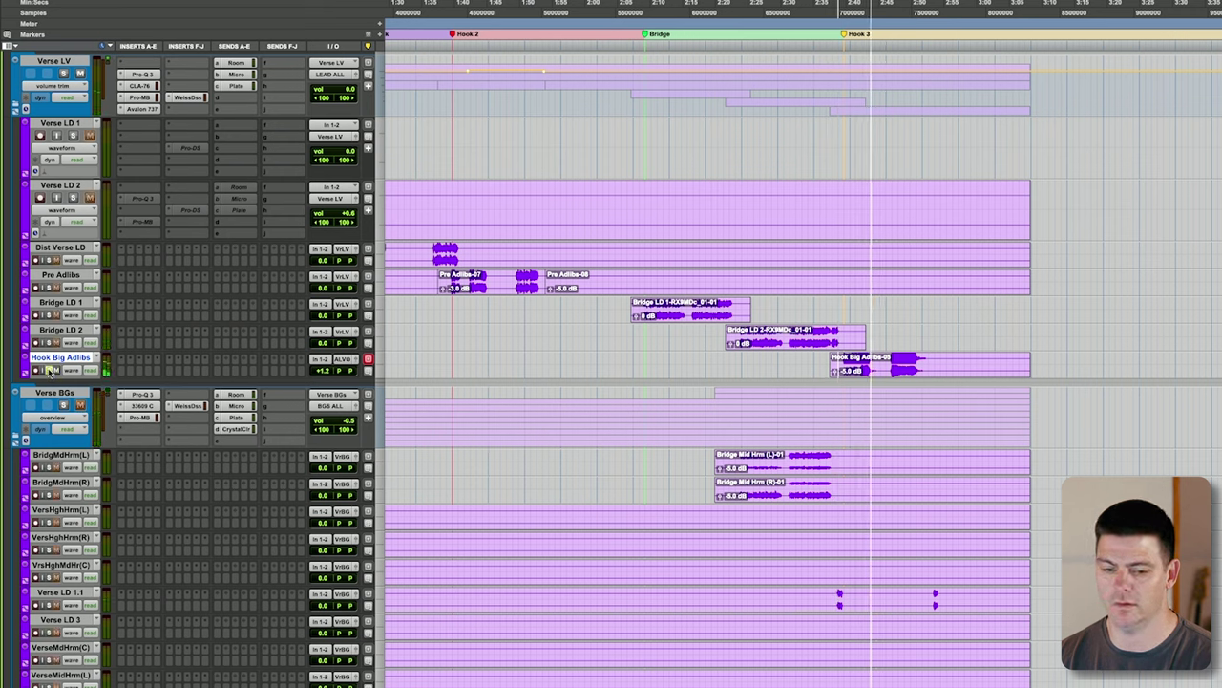
{"action": "key", "text": "space"}
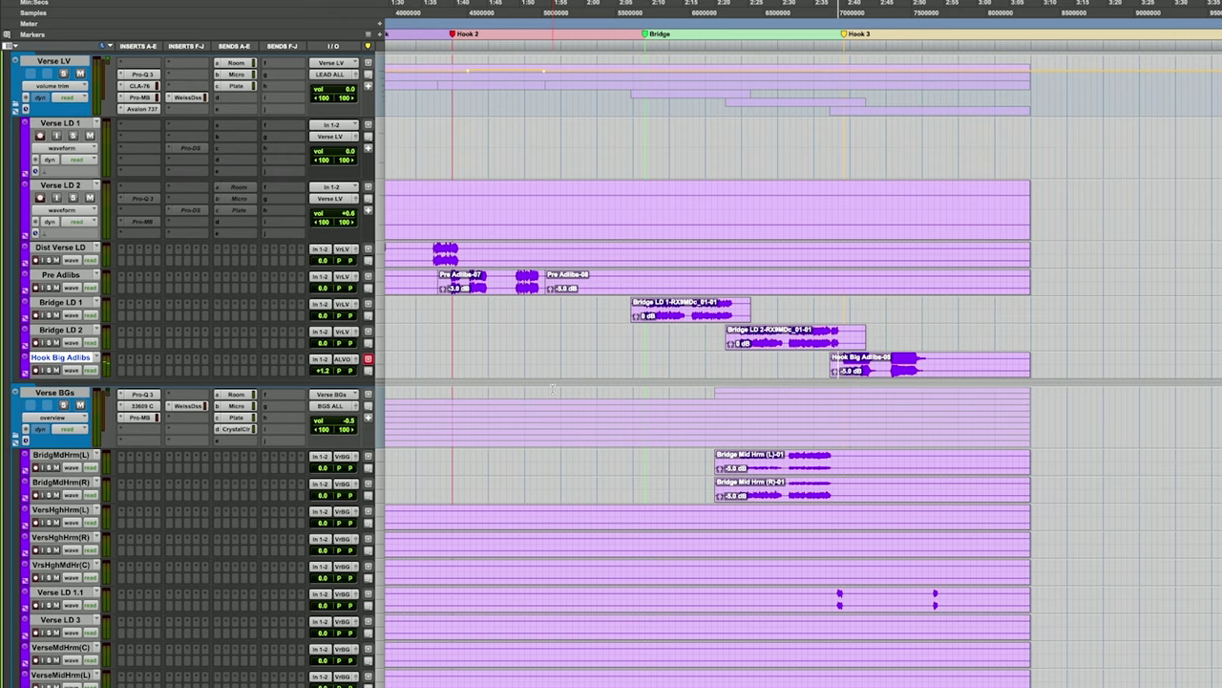
Zoom out to the whole song length, showing Hook LD and Hooks BGs across Hook 2 and Hook 3.
{"action": "key", "text": "r"}
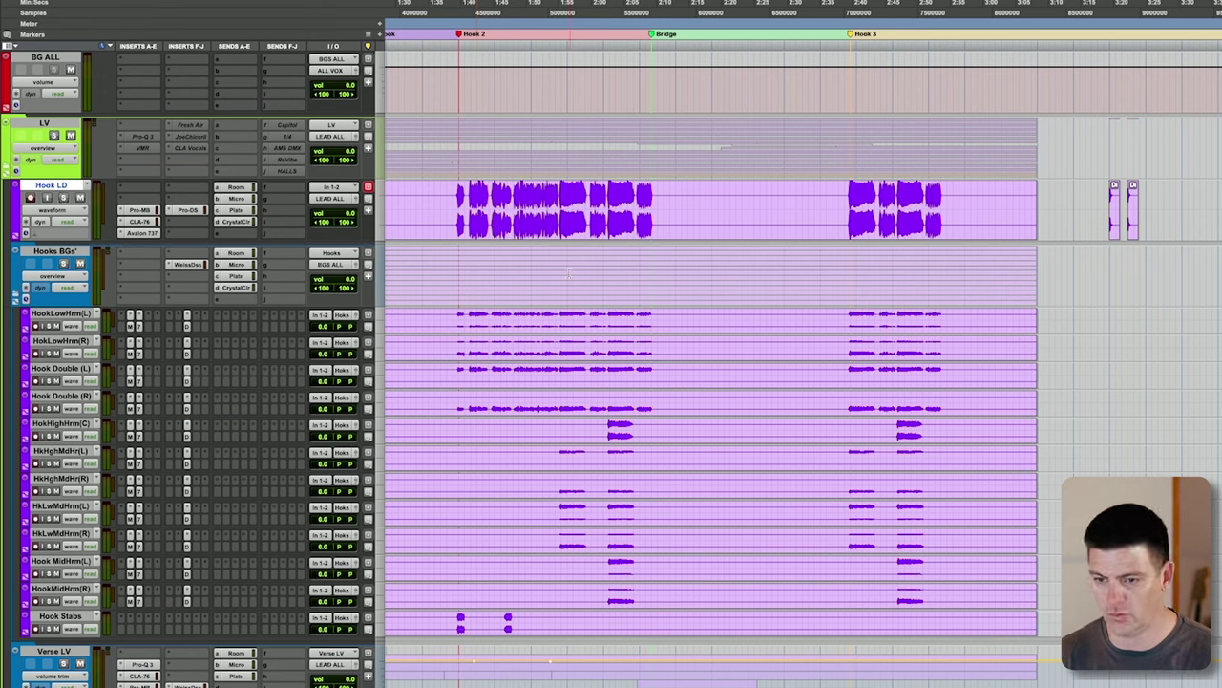
Select Hook 2 on the Hook Double (L) and (R) tracks, extending the selection to Hook 2's end.
{"action": "scroll", "coordinate": [616, 344], "scroll_direction": "down", "scroll_amount": 3}
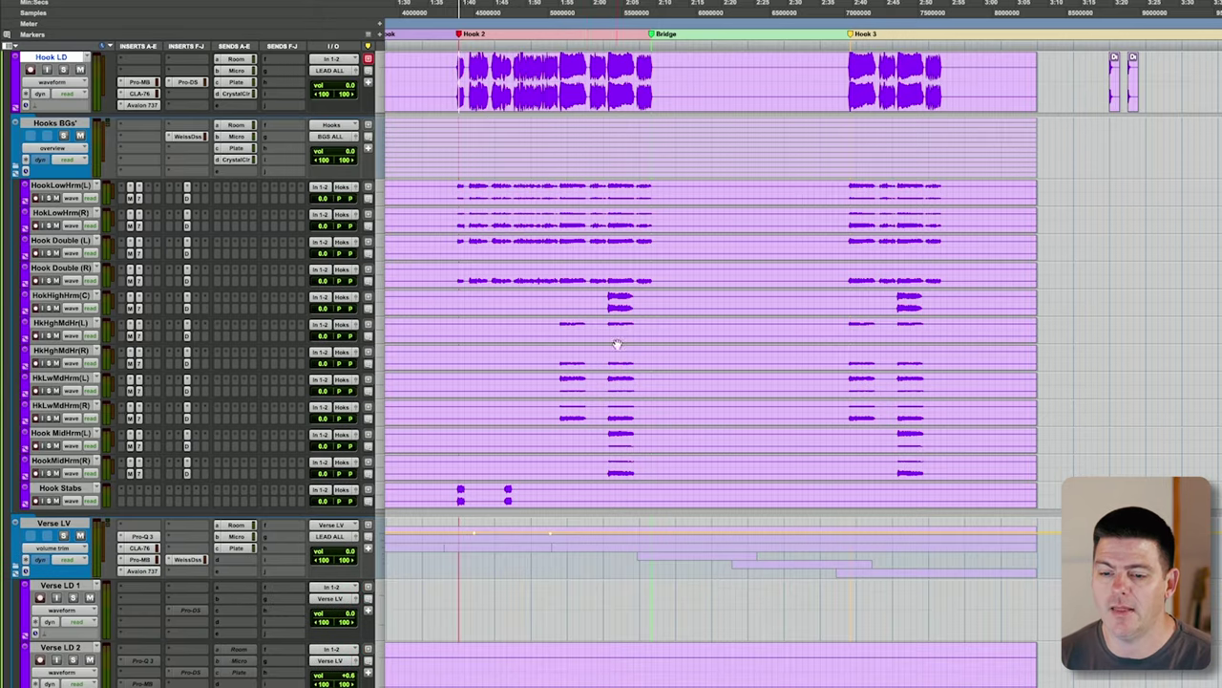
{"action": "scroll", "coordinate": [574, 314], "scroll_direction": "up", "scroll_amount": 2}
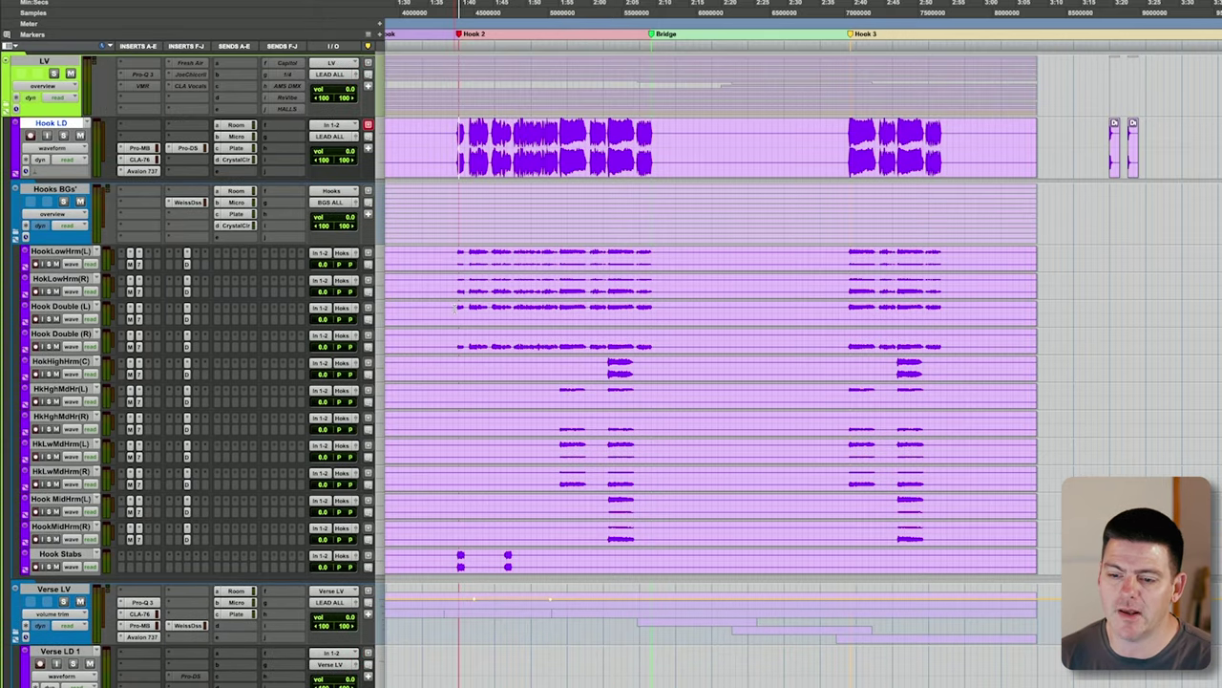
{"action": "left_click_drag", "start_coordinate": [454, 307], "coordinate": [656, 353]}
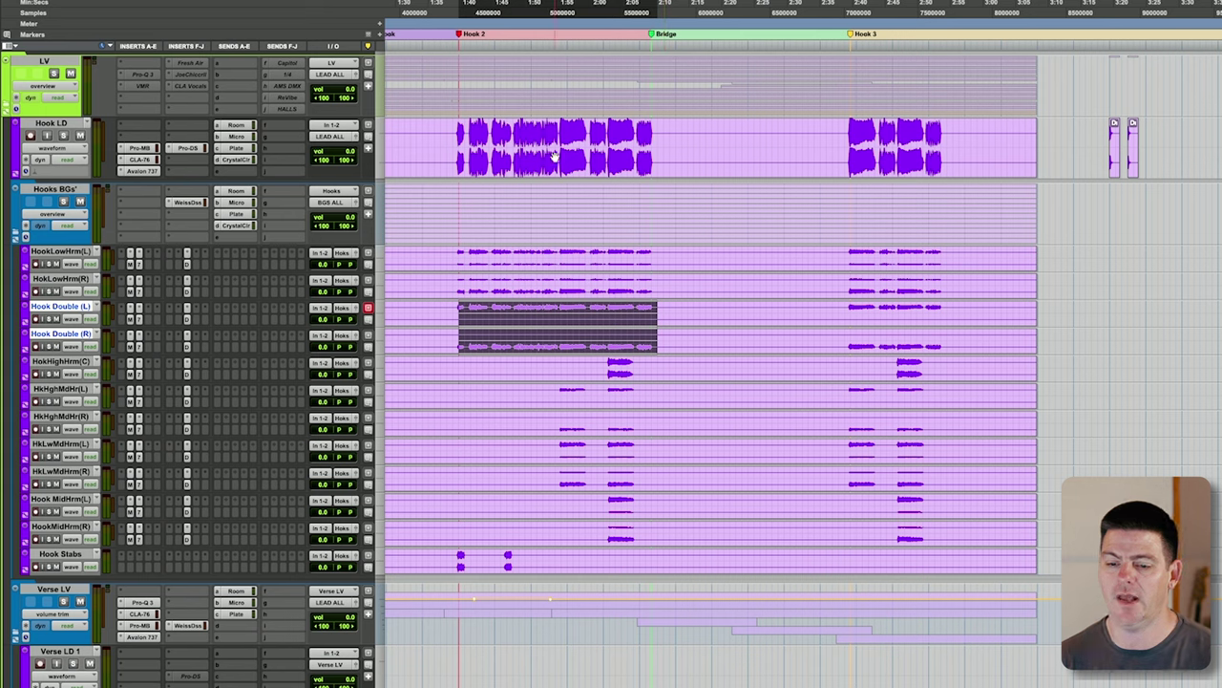
{"action": "left_click", "coordinate": [467, 320]}
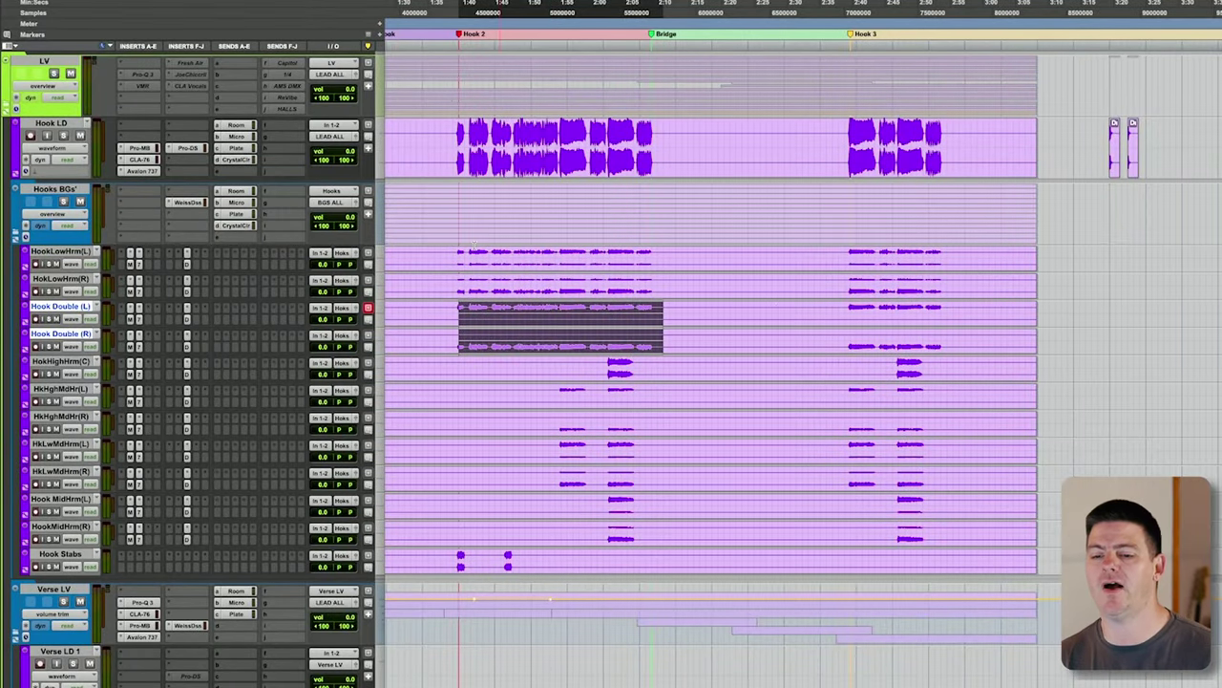
{"action": "left_click_drag", "start_coordinate": [456, 248], "coordinate": [659, 284]}
{"action": "scroll", "coordinate": [553, 305], "scroll_direction": "left", "scroll_amount": 10}
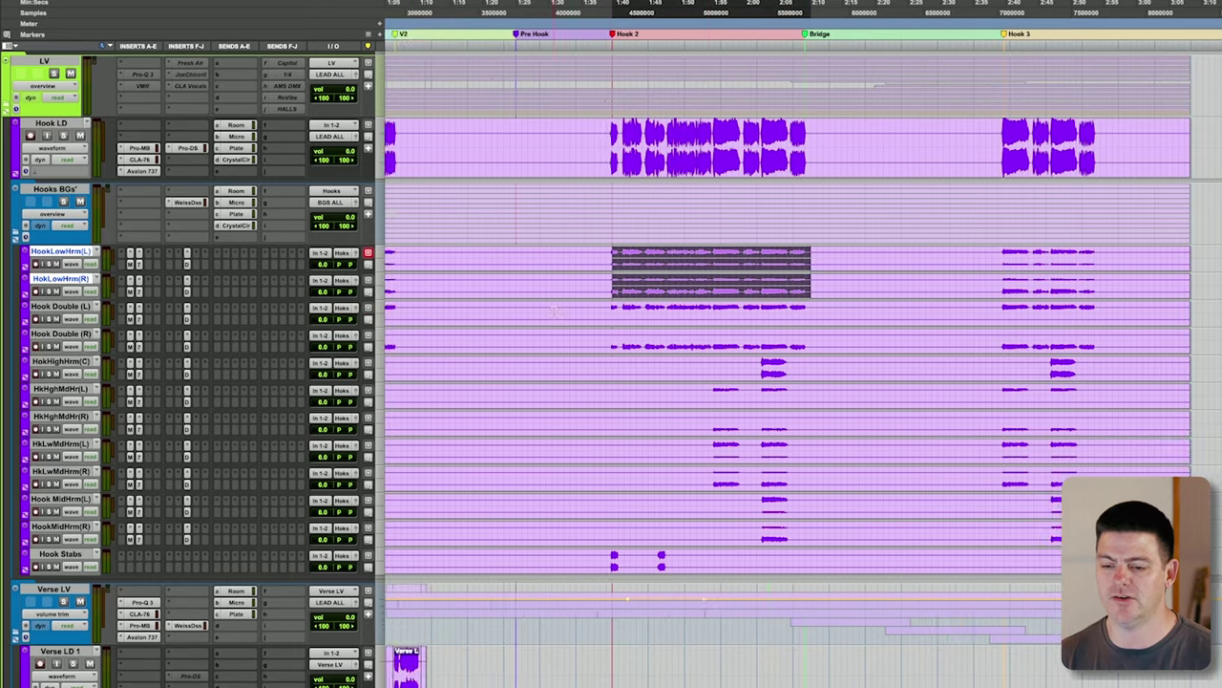
{"action": "scroll", "coordinate": [554, 316], "scroll_direction": "down", "scroll_amount": 20}
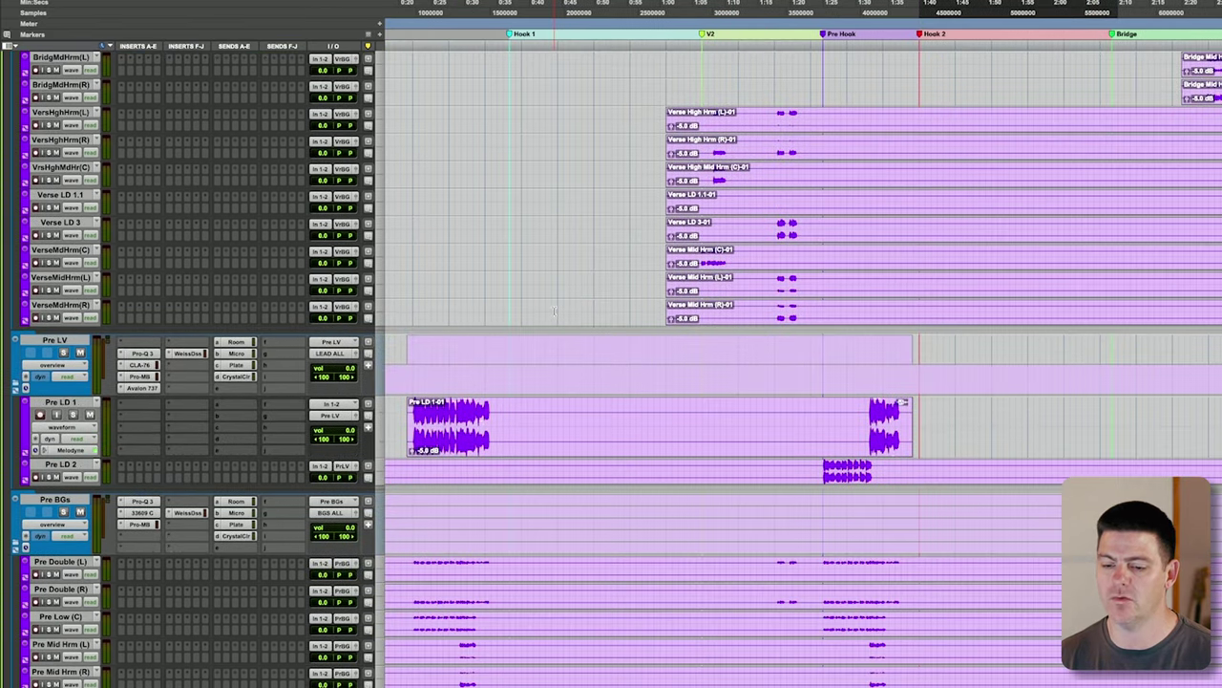
{"action": "scroll", "coordinate": [486, 542], "scroll_direction": "up", "scroll_amount": 10}
{"action": "scroll", "coordinate": [790, 559], "scroll_direction": "up", "scroll_amount": 10}
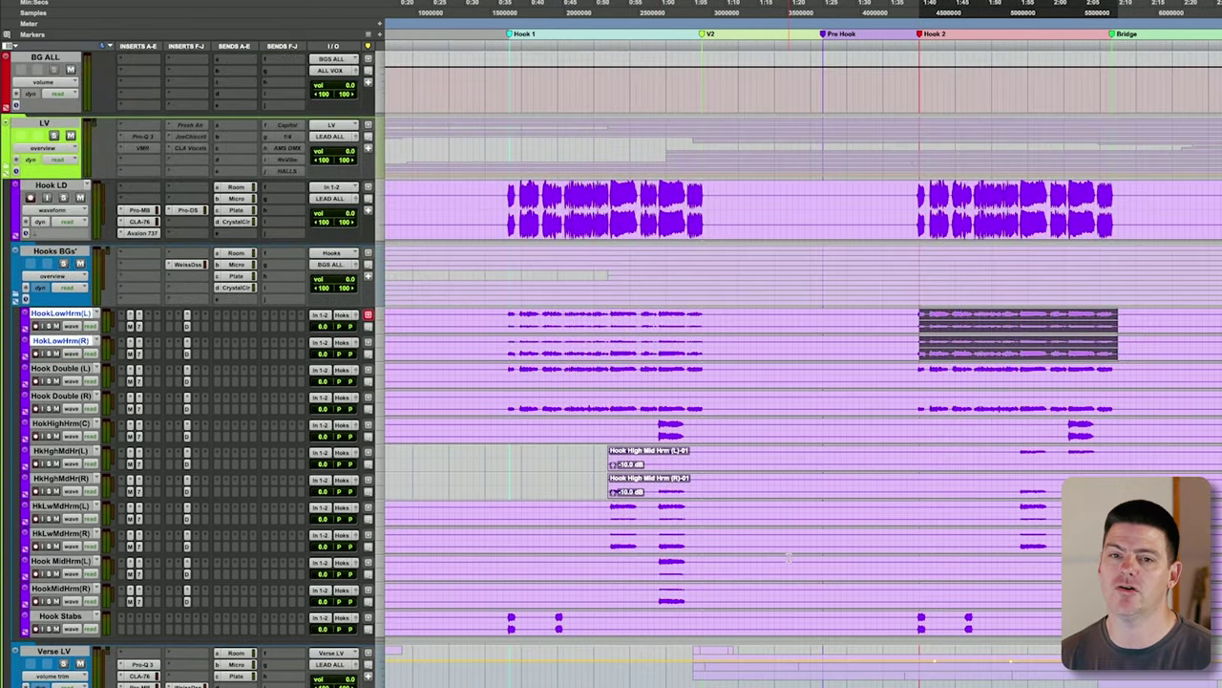
{"action": "scroll", "coordinate": [766, 551], "scroll_direction": "right", "scroll_amount": 8}
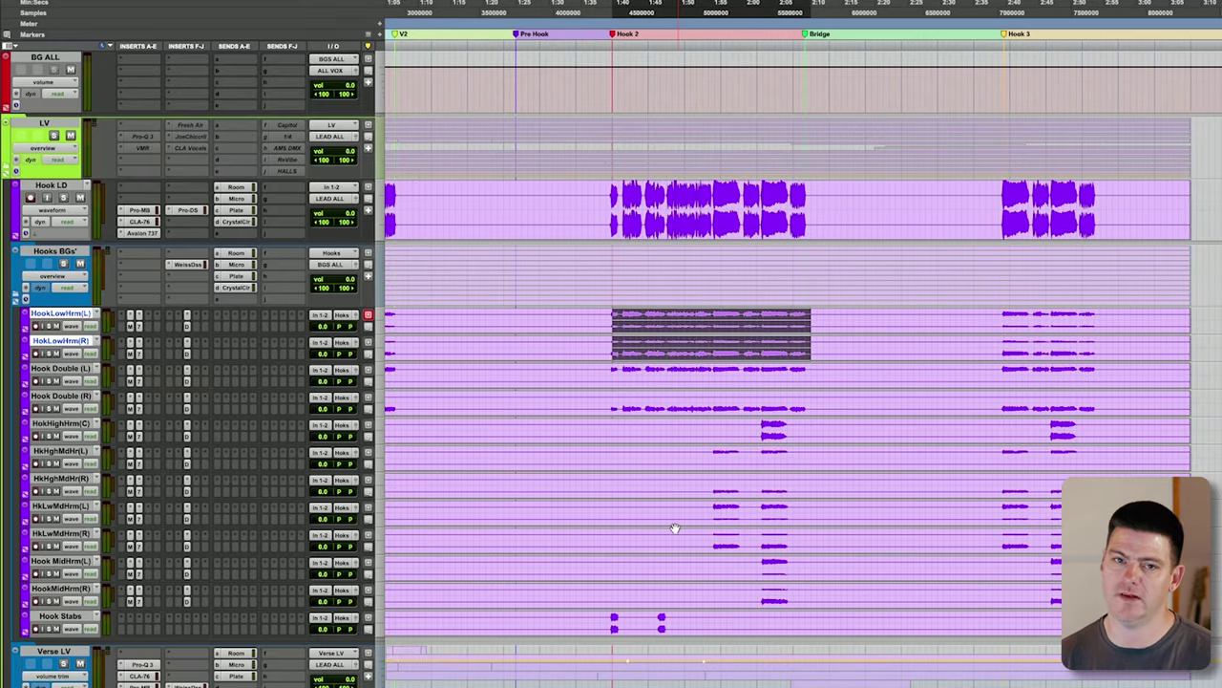
{"action": "scroll", "coordinate": [671, 524], "scroll_direction": "right", "scroll_amount": 5}
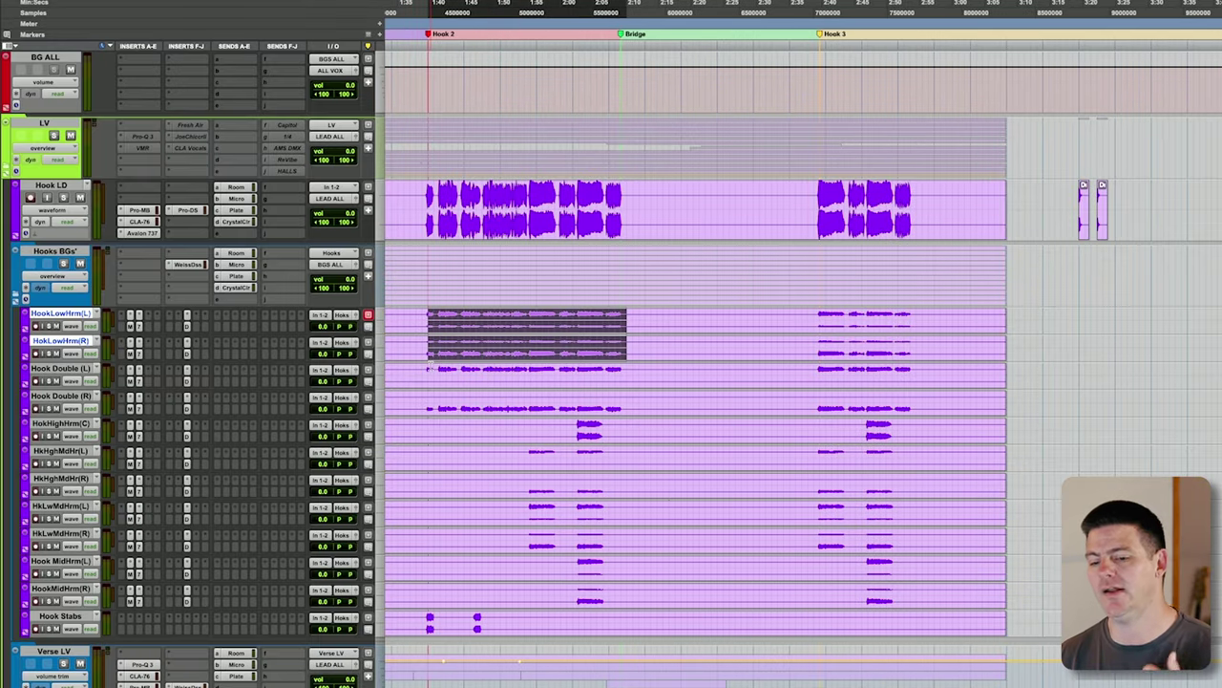
{"action": "left_click_drag", "start_coordinate": [446, 368], "coordinate": [621, 409]}
{"action": "scroll", "coordinate": [469, 409], "scroll_direction": "left", "scroll_amount": 4}
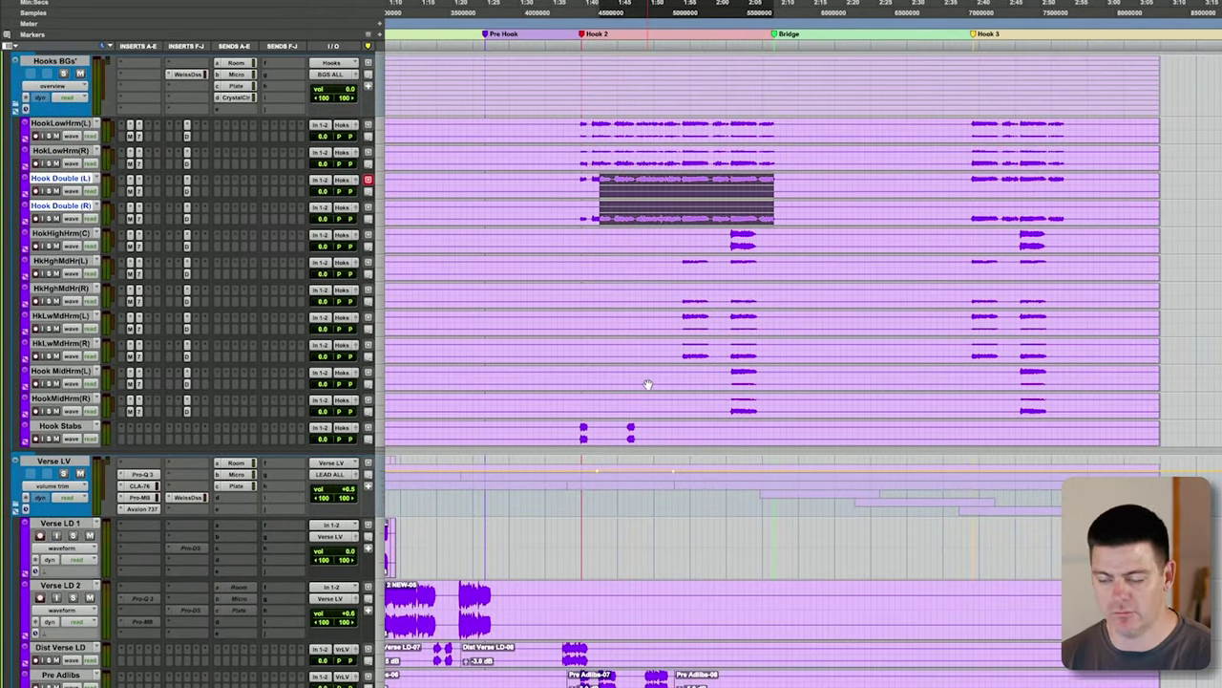
Select the last bars of Hook 2 from HokHighHrm(C) down through Hook Stabs.
{"action": "left_click_drag", "start_coordinate": [667, 233], "coordinate": [768, 445]}
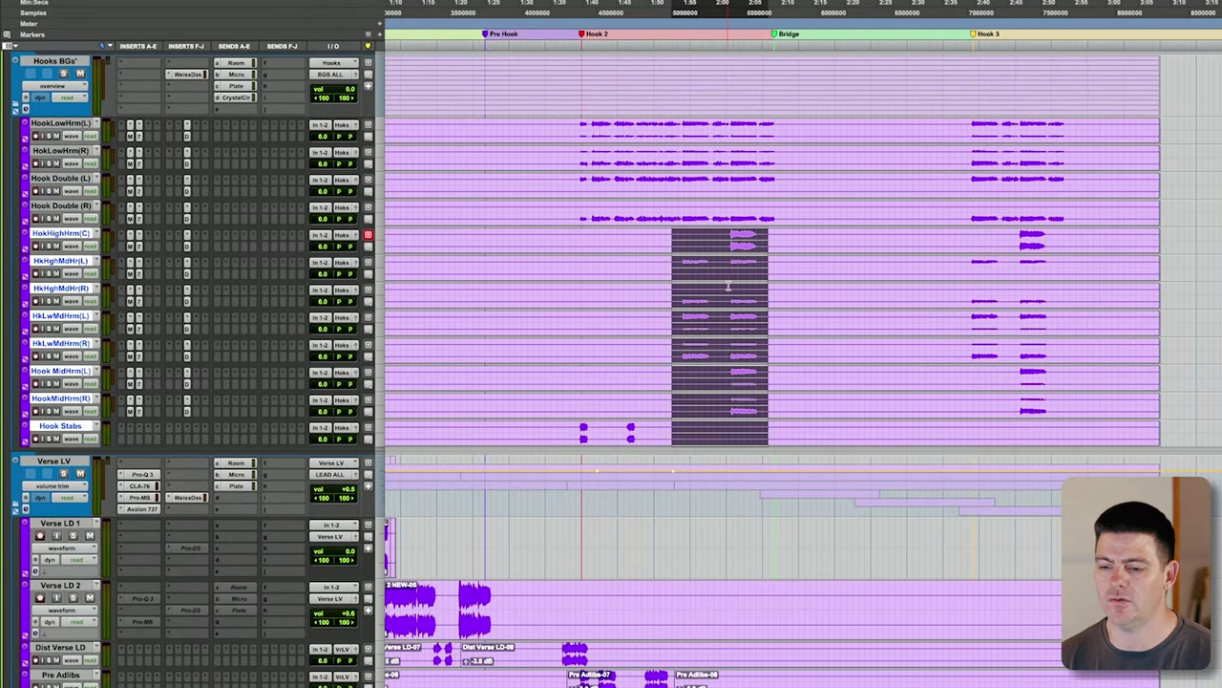